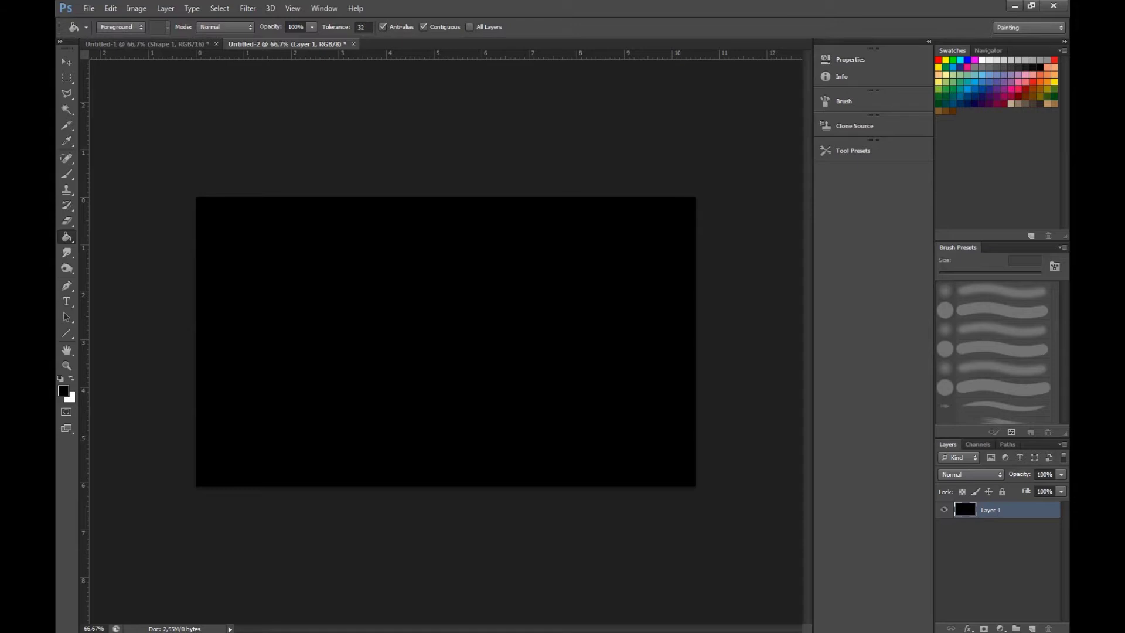
Draw a white horizontal line across the black canvas with the Line tool.
click(67, 333)
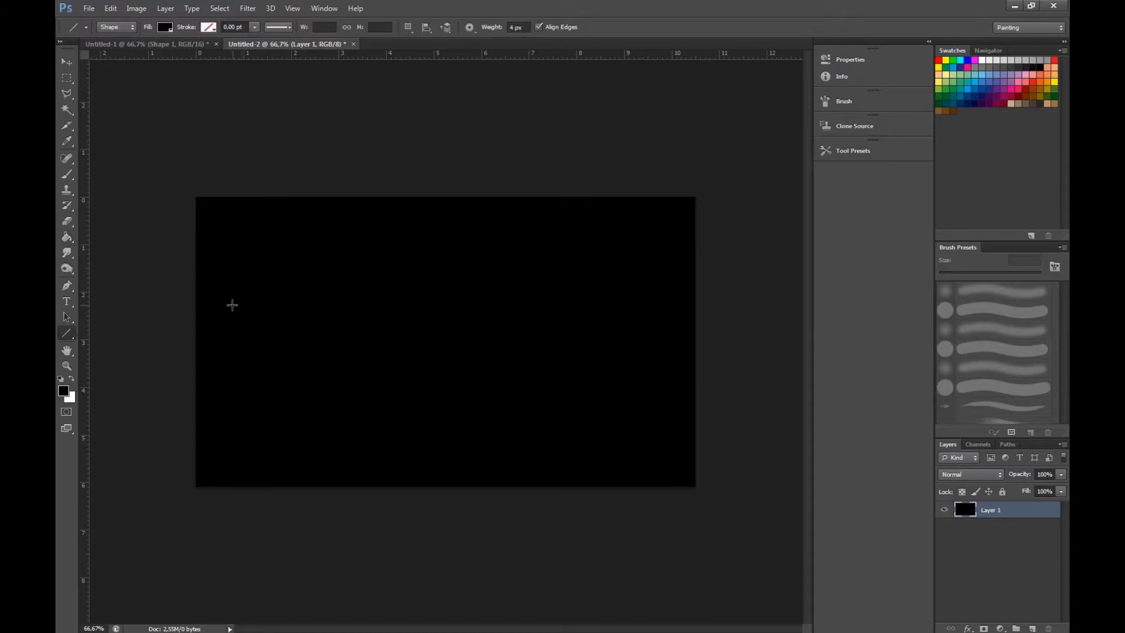
drag(176, 313, 700, 313)
click(164, 27)
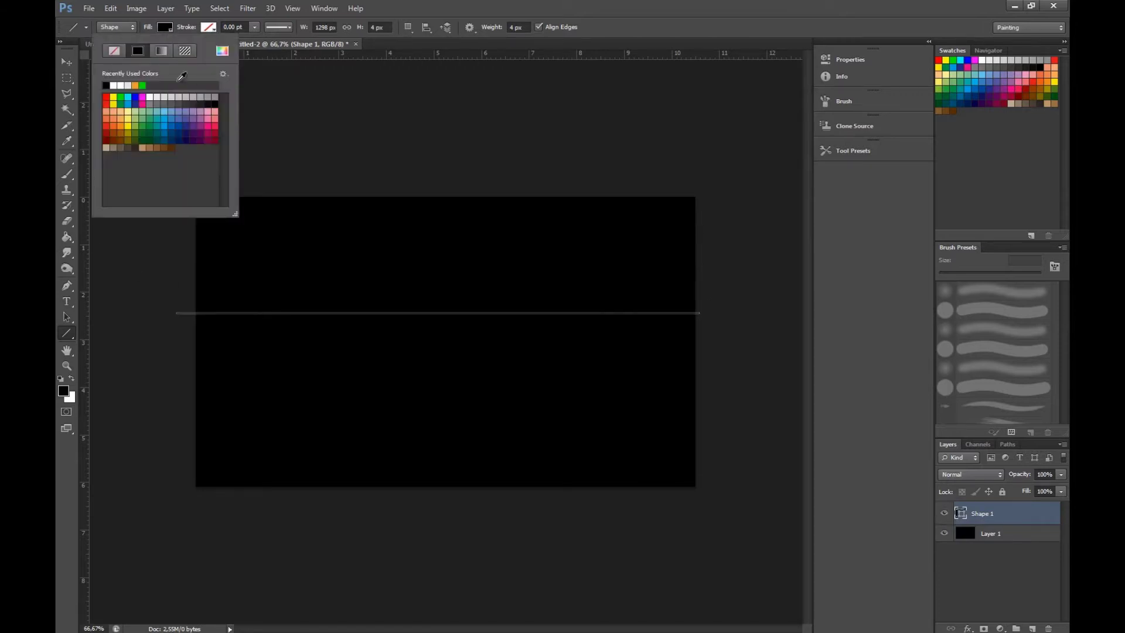
click(106, 85)
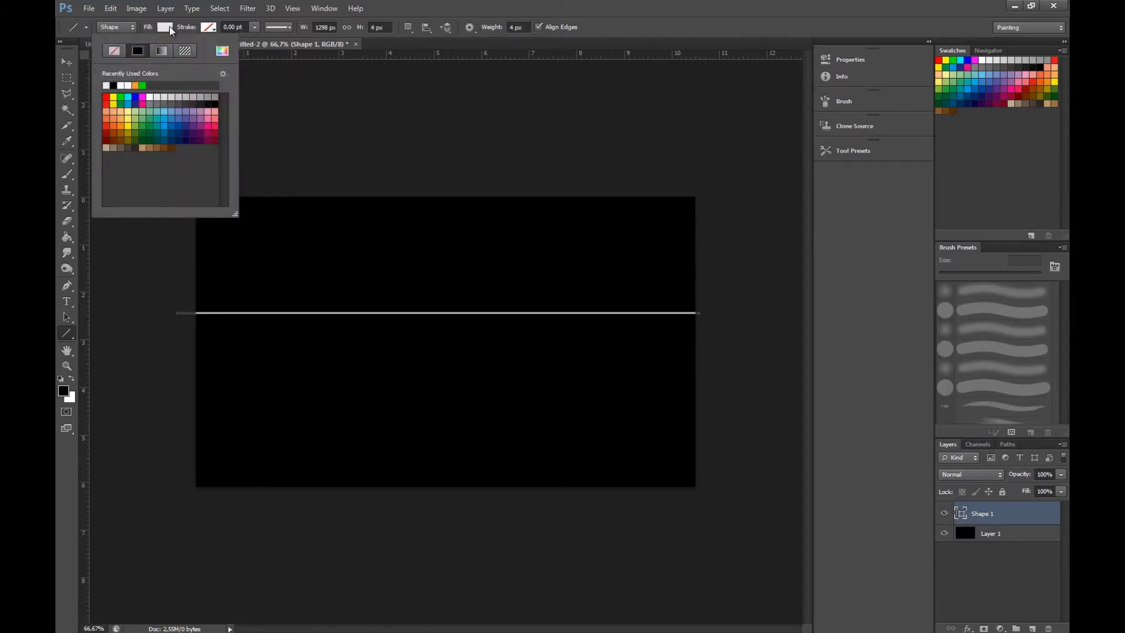
click(245, 9)
click(246, 9)
Rasterize the line shape and apply a Wave distortion with a randomized pattern.
mouse_move(318, 144)
click(177, 221)
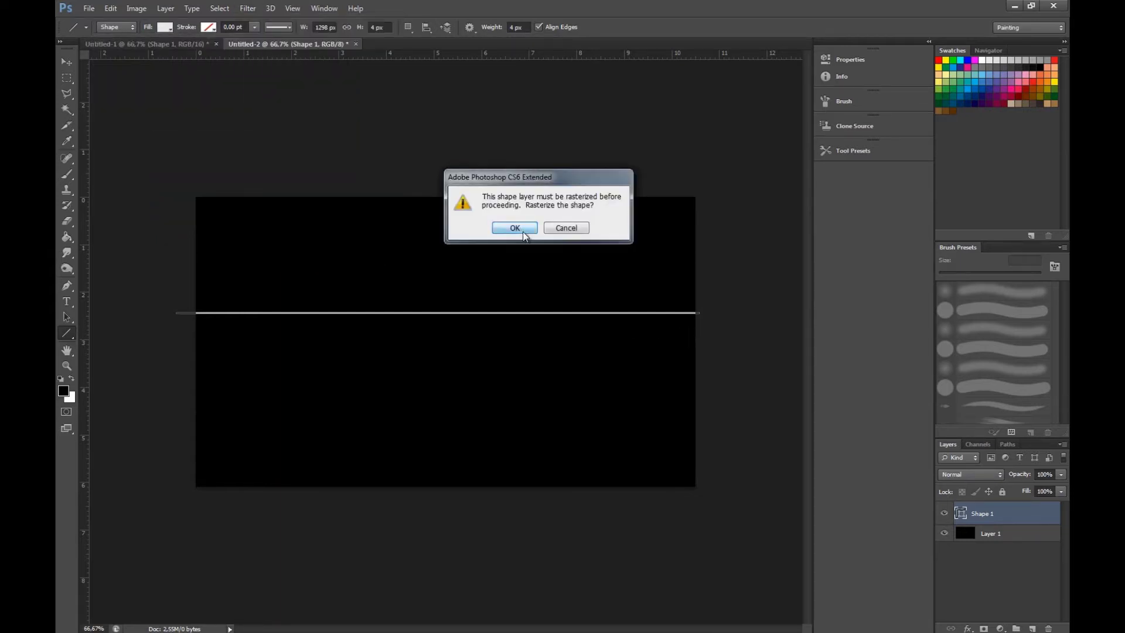
key(Return)
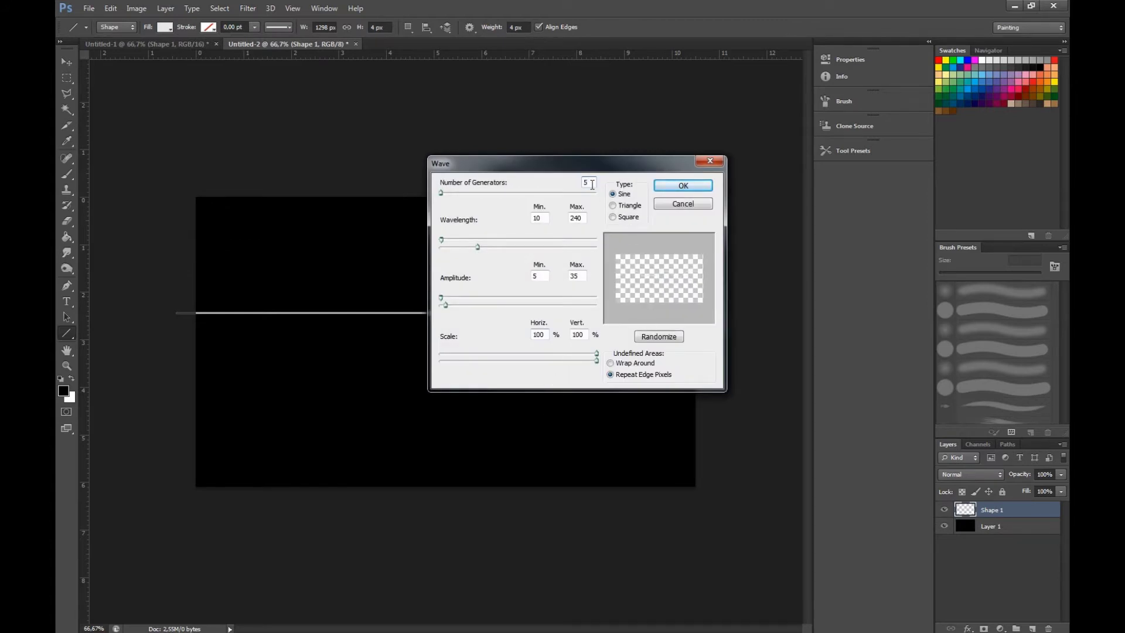
drag(596, 183, 560, 222)
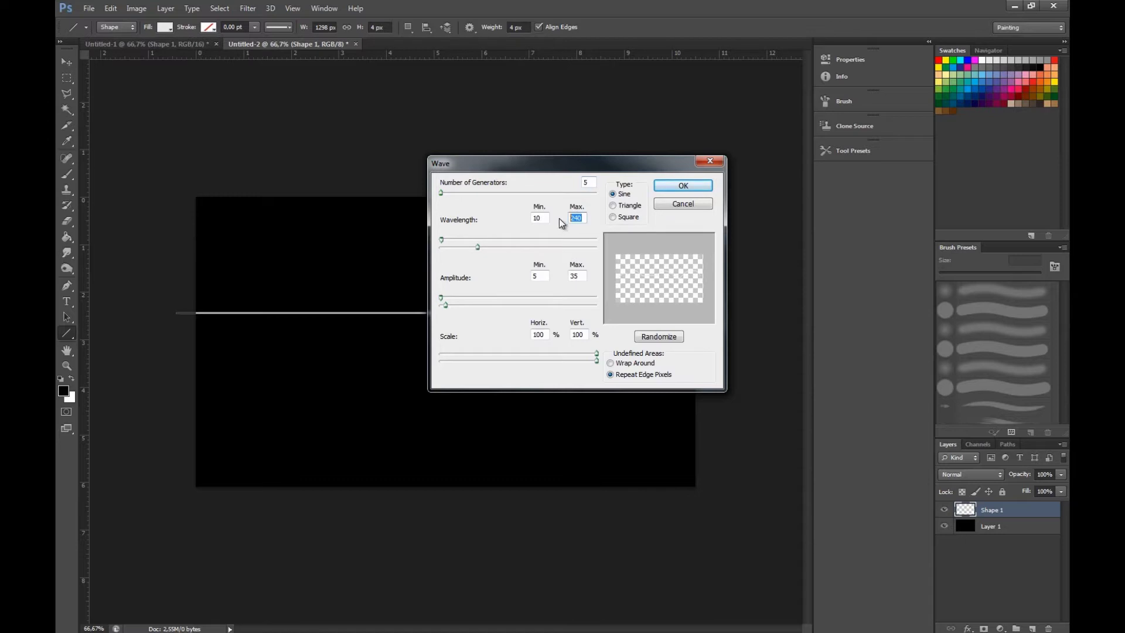
click(657, 338)
Apply the wave, then duplicate the line and give the copy a new random wave.
click(686, 187)
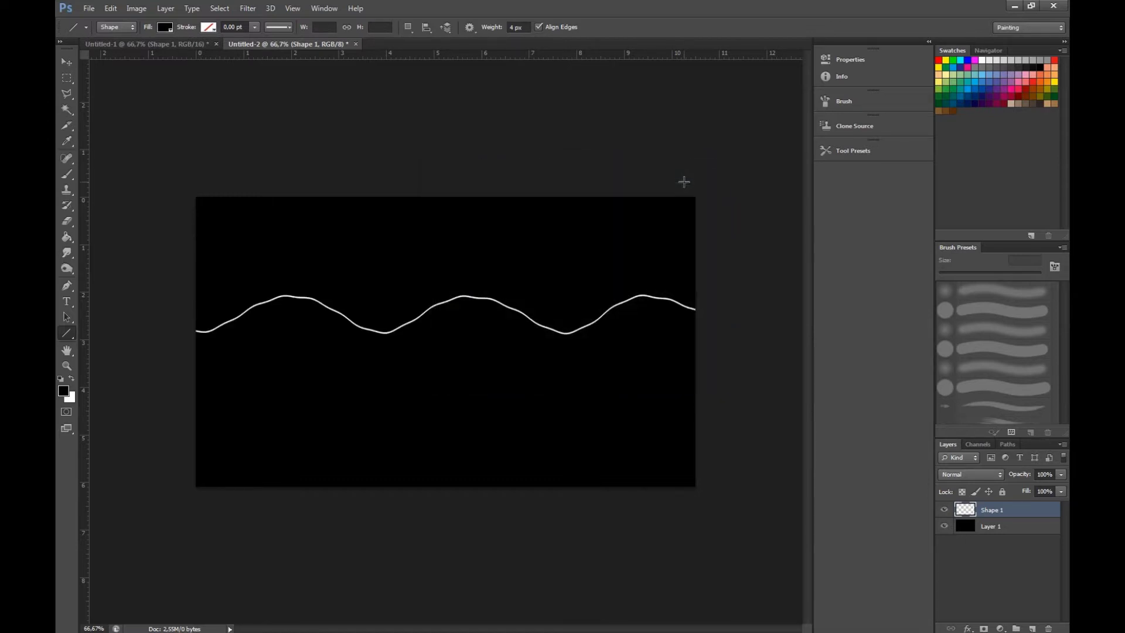
right_click(420, 350)
key(Escape)
key(ctrl+j)
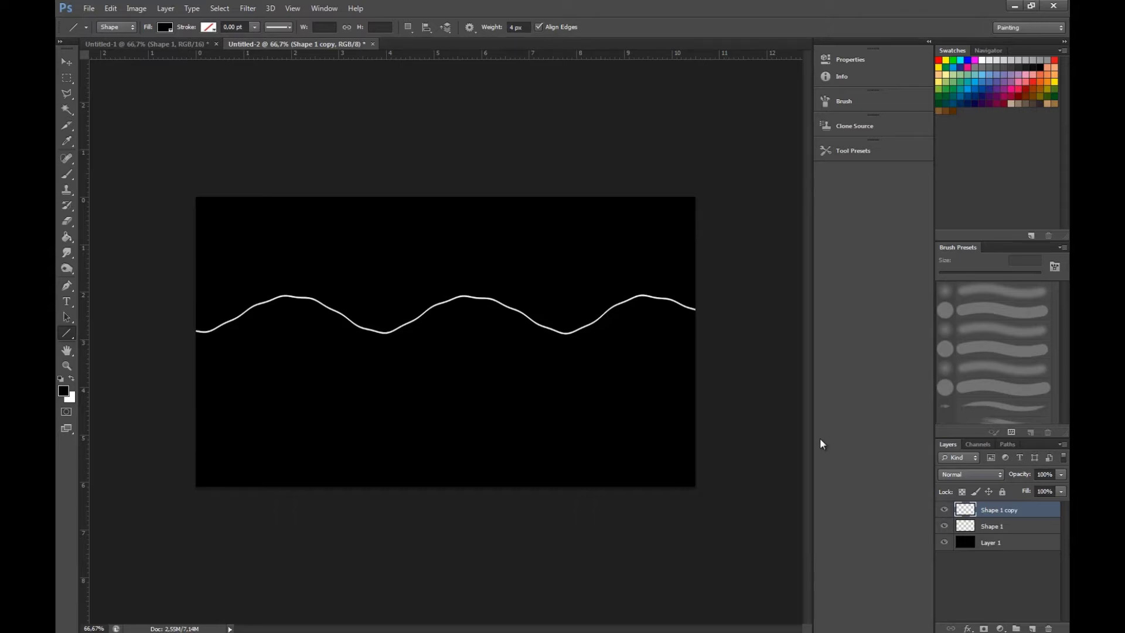
key(ctrl+alt+f)
click(658, 336)
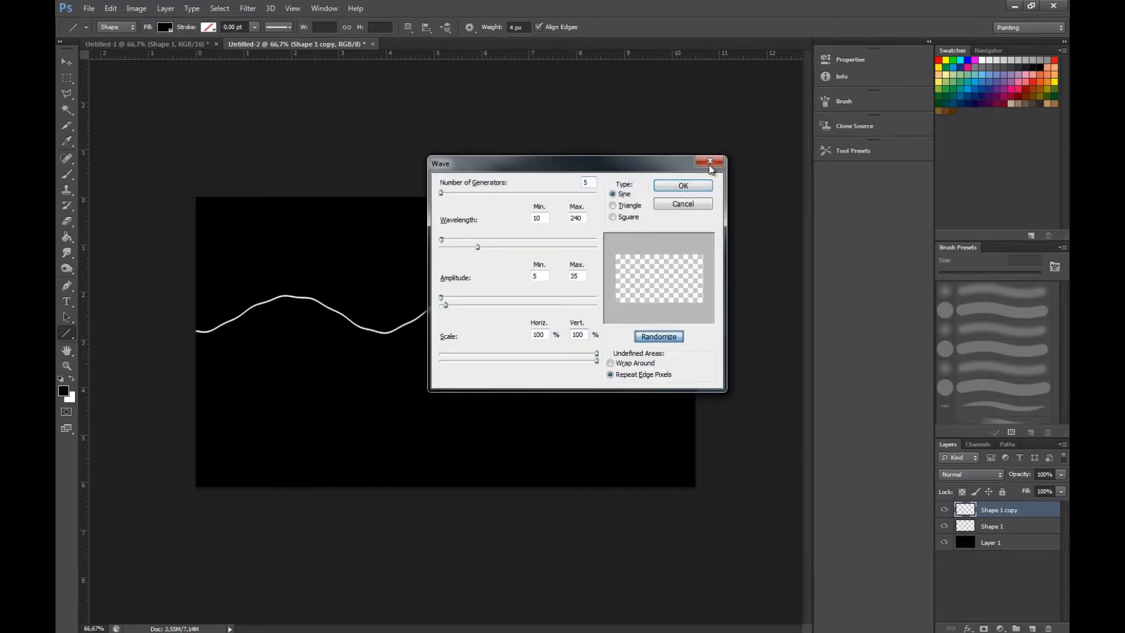
click(679, 185)
Make a second copy of the line with its own randomized wave.
key(h)
key(ctrl+shift+f)
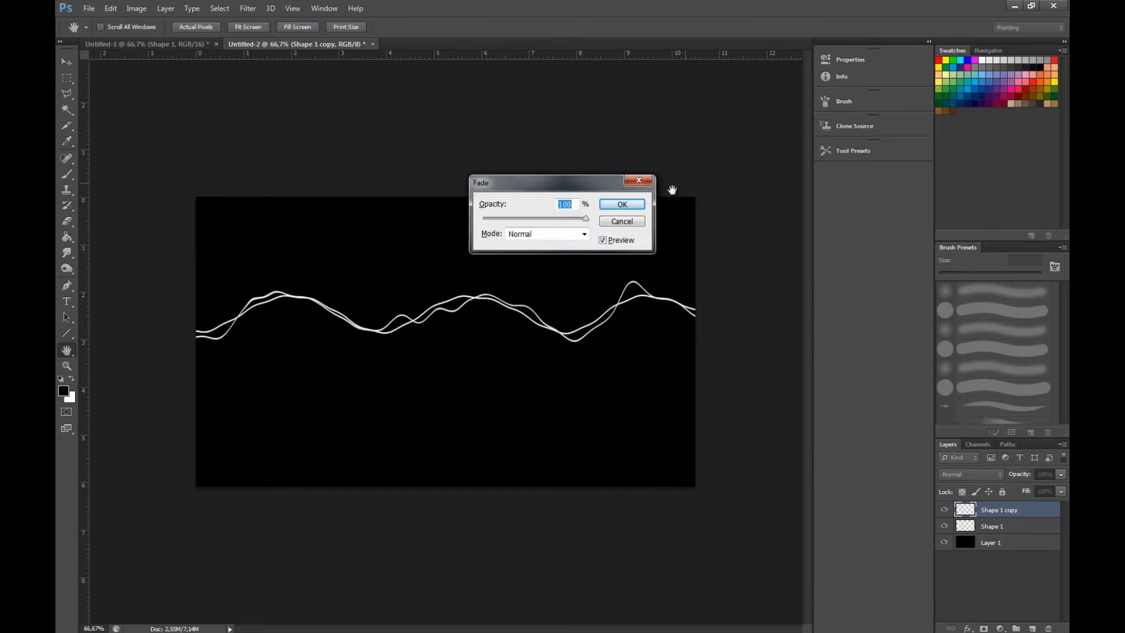
click(637, 223)
key(u)
key(ctrl+j)
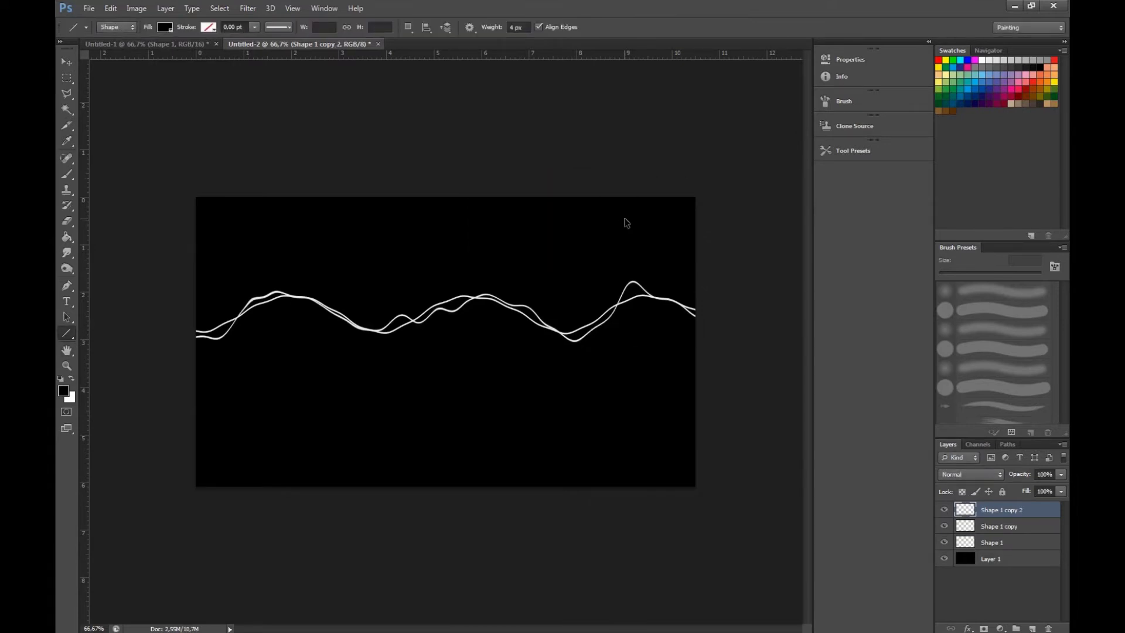
key(ctrl+alt+f)
click(658, 336)
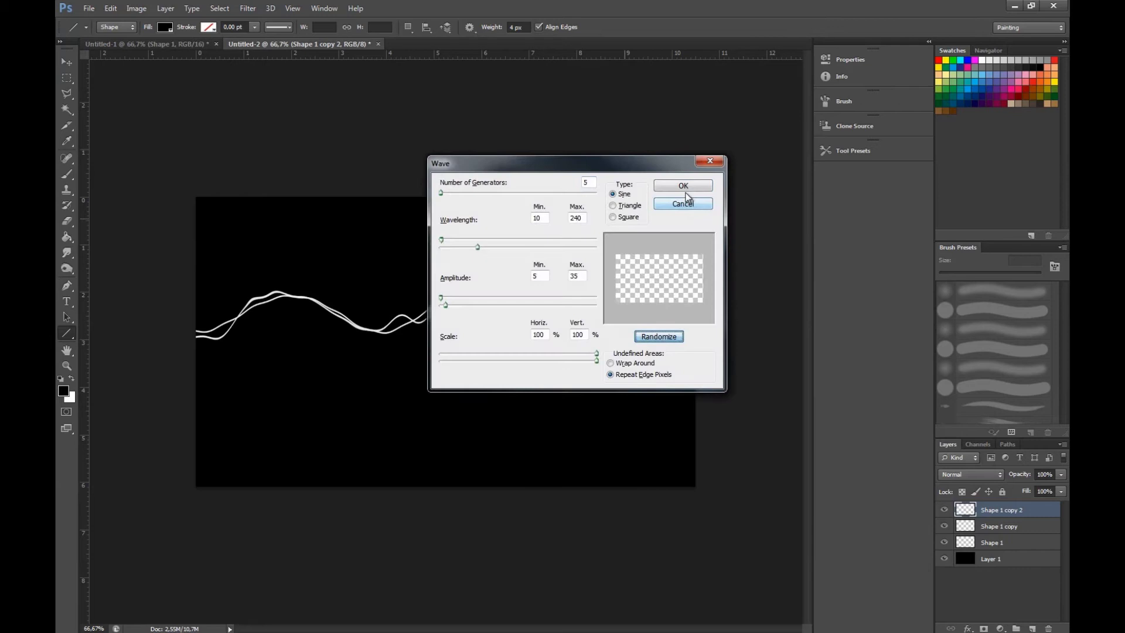
click(683, 185)
Add two more duplicates, Shape 1 copy 3 and copy 4, each with a randomized wave.
key(ctrl+j)
key(ctrl+alt+f)
click(655, 335)
click(678, 187)
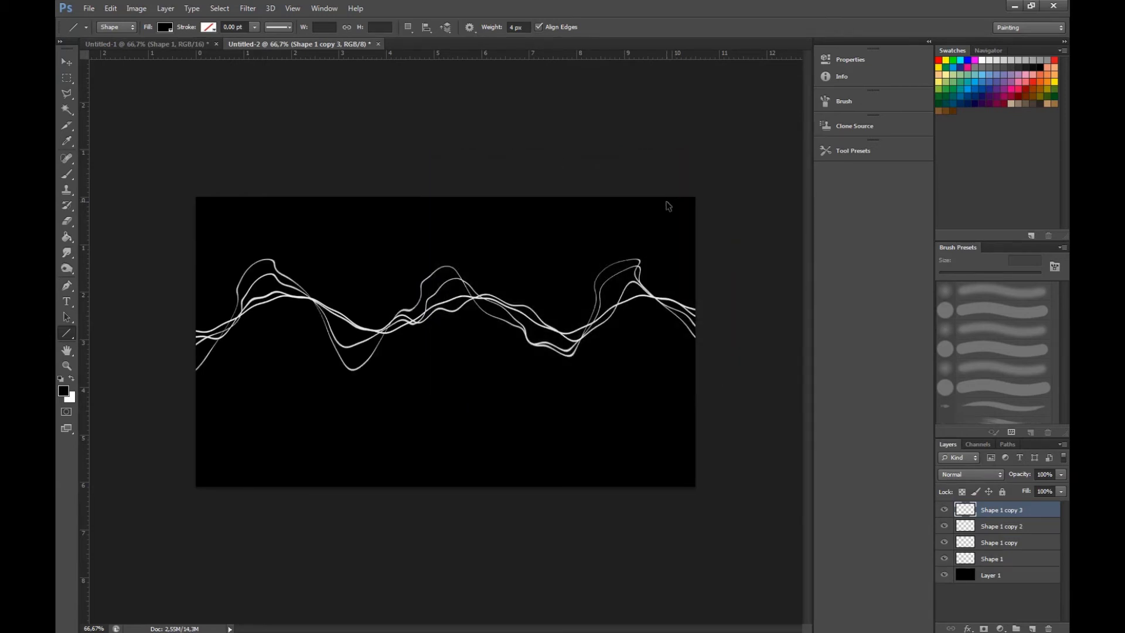
key(ctrl+j)
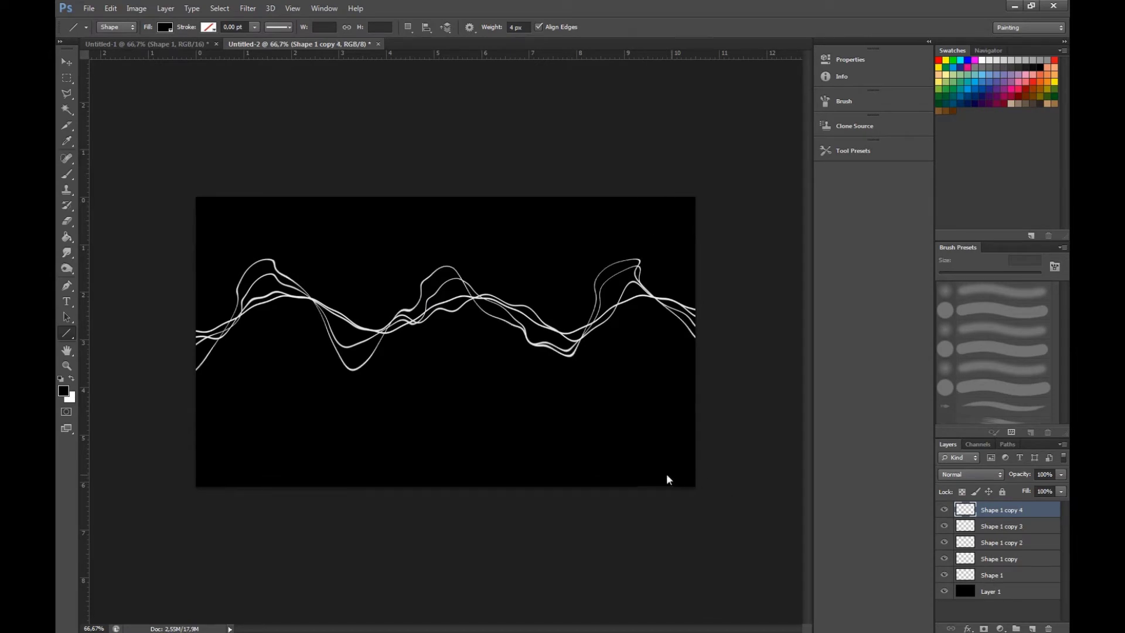
key(ctrl+alt+f)
click(656, 335)
click(681, 188)
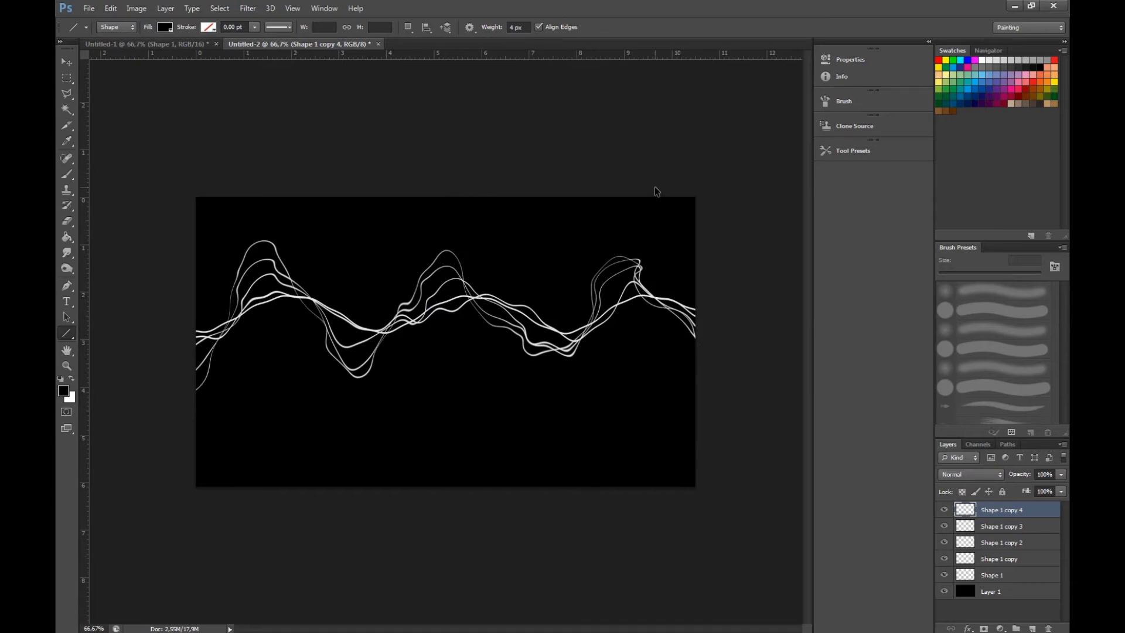
Give the current line an extra randomized wave to roughen it.
key(ctrl+alt+f)
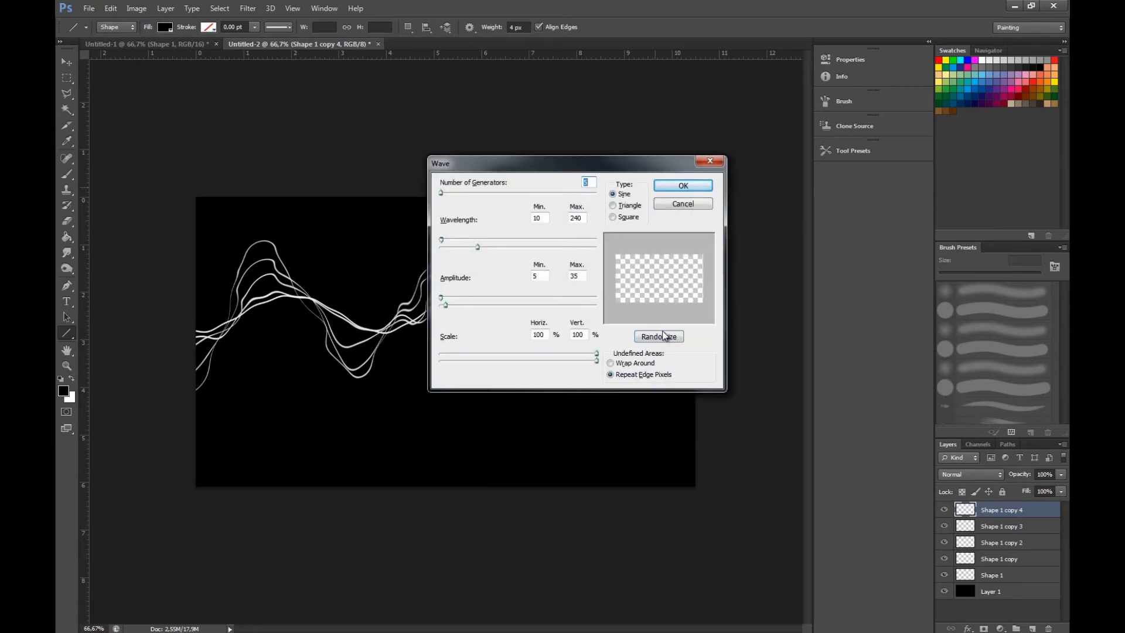
click(658, 336)
click(681, 186)
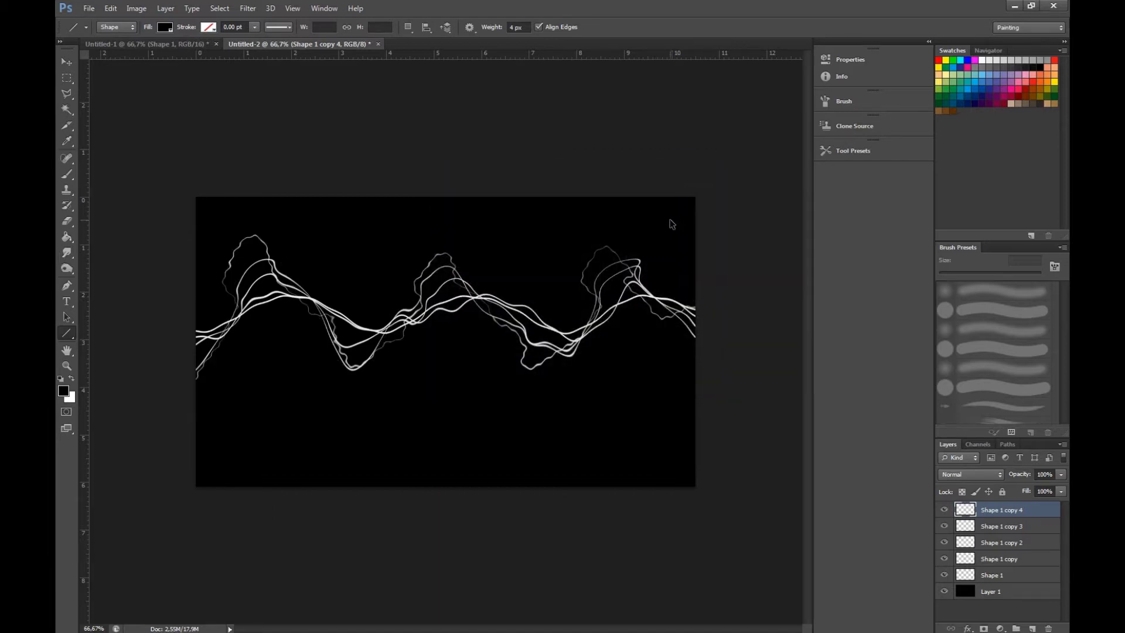
Duplicate it as Shape 1 copy 5 and apply two more waves, randomizing the last.
key(ctrl+j)
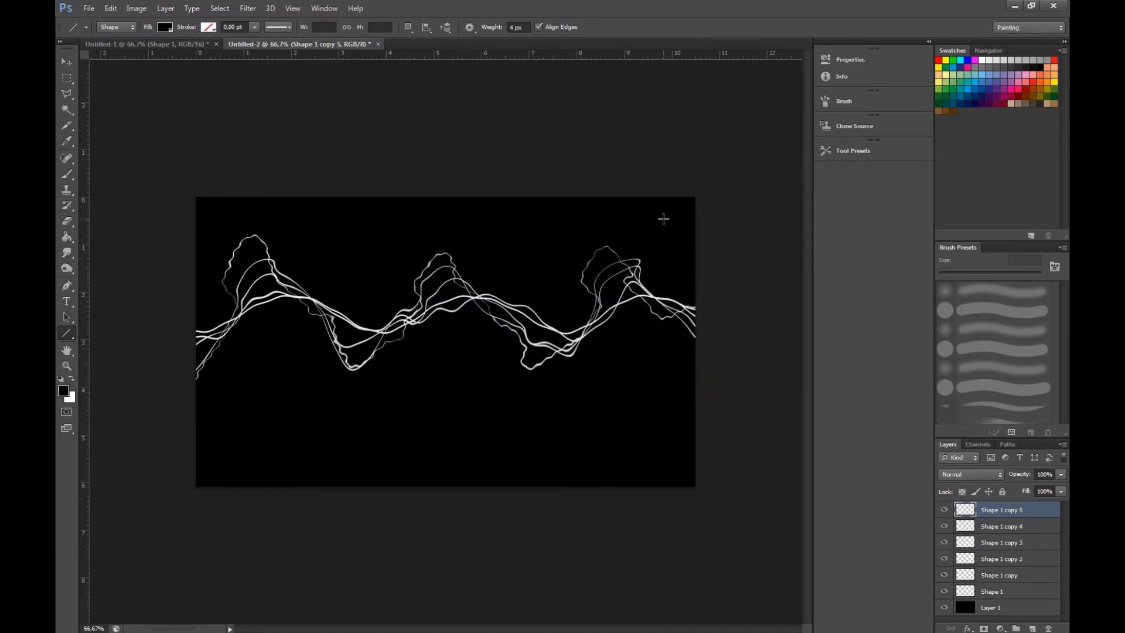
key(ctrl+alt+f)
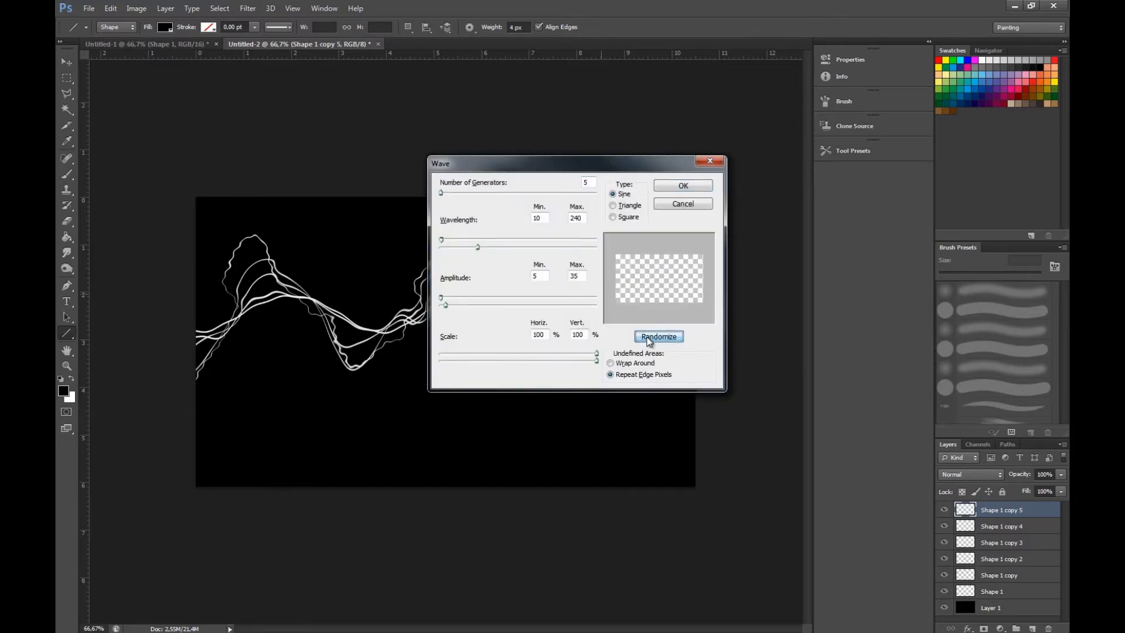
click(680, 186)
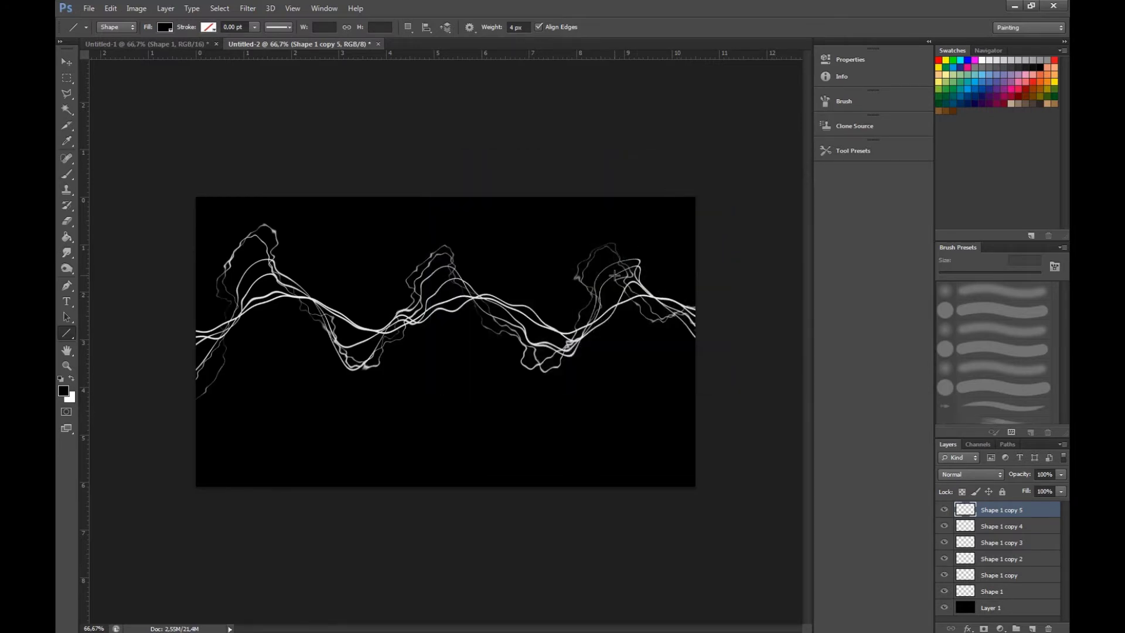
key(ctrl+alt+f)
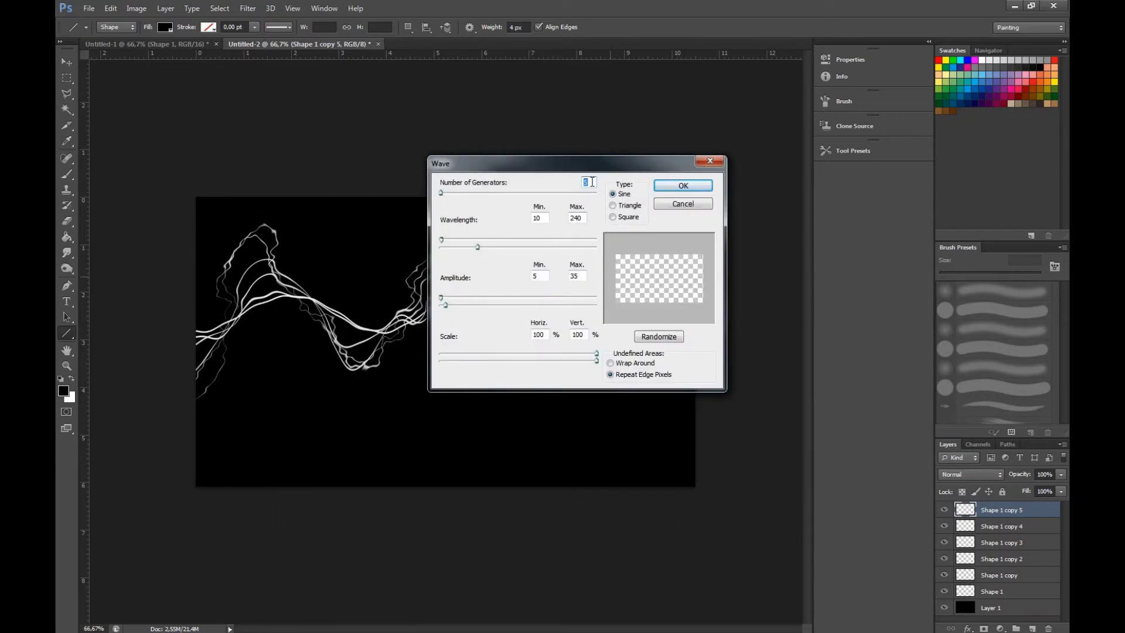
click(668, 338)
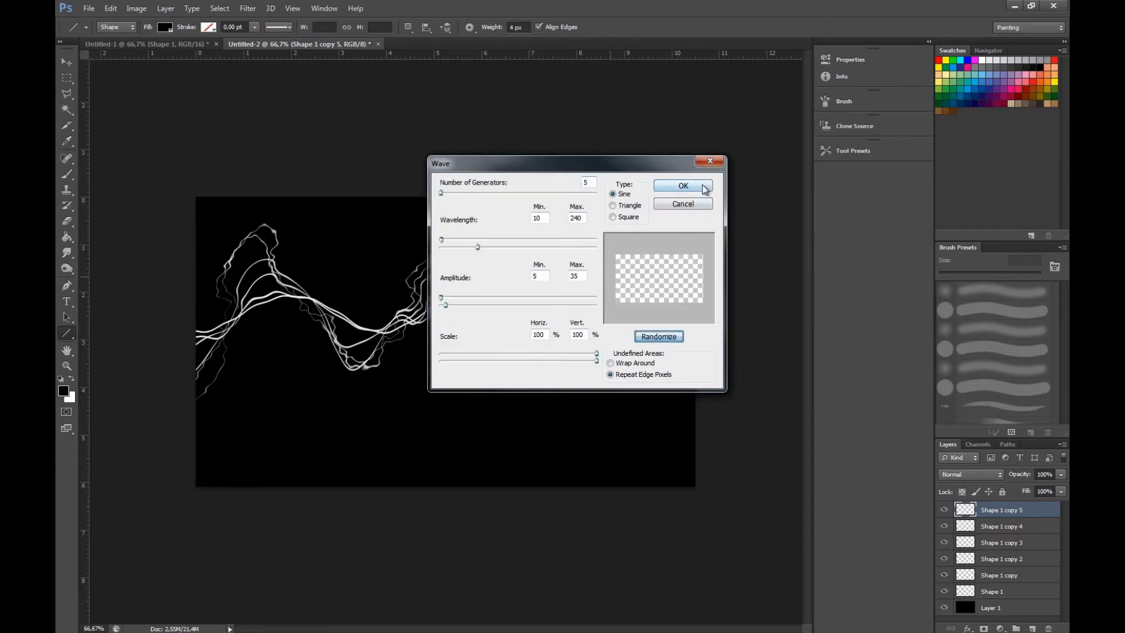
click(703, 187)
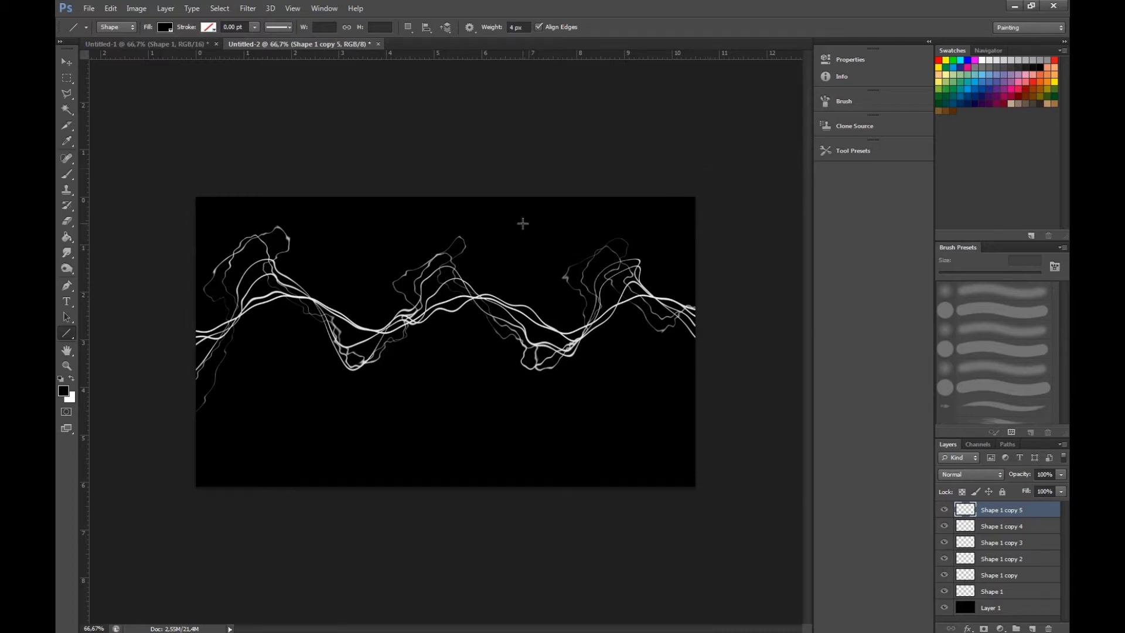
Select every layer from Layer 2 down to Shape 1 and delete them, keeping Layer 1.
shift+click(1008, 592)
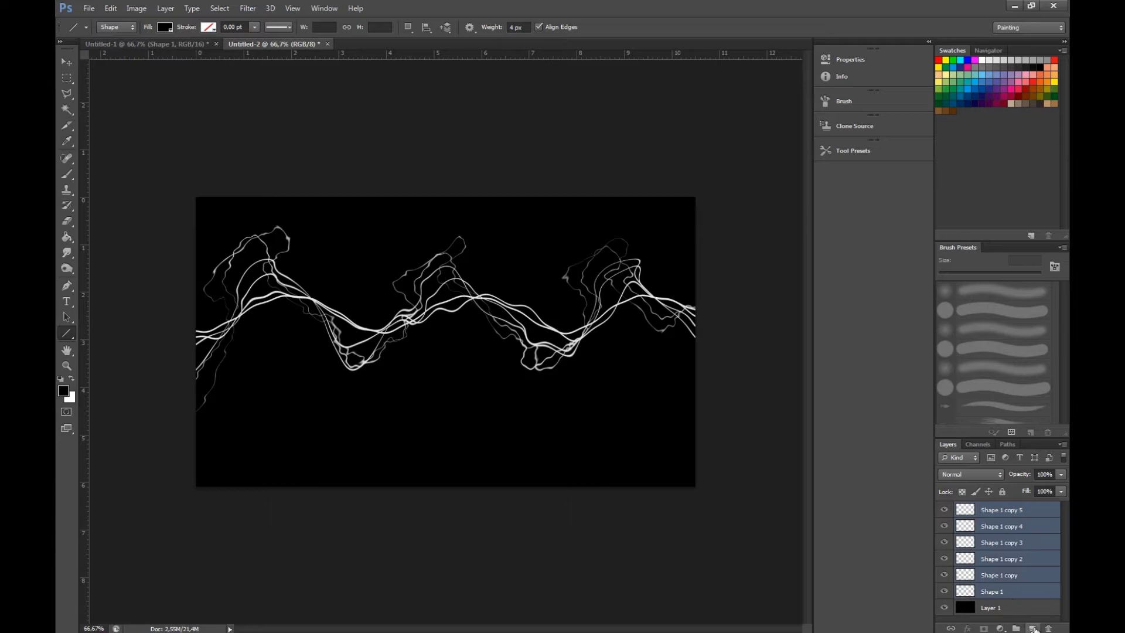
click(1033, 628)
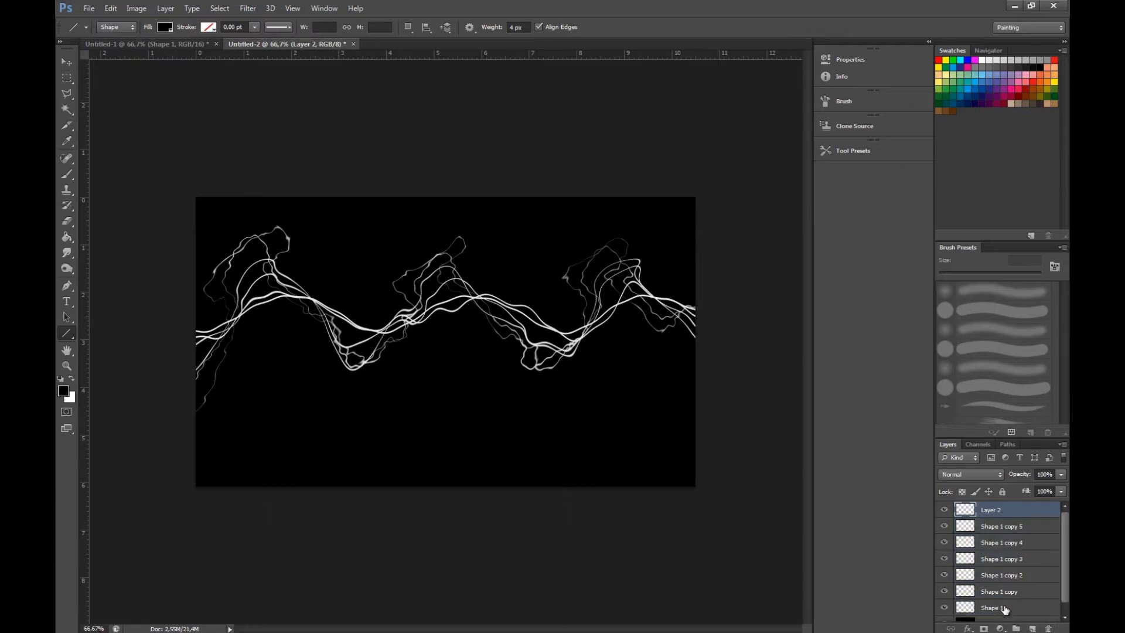
shift+click(1003, 608)
click(1048, 628)
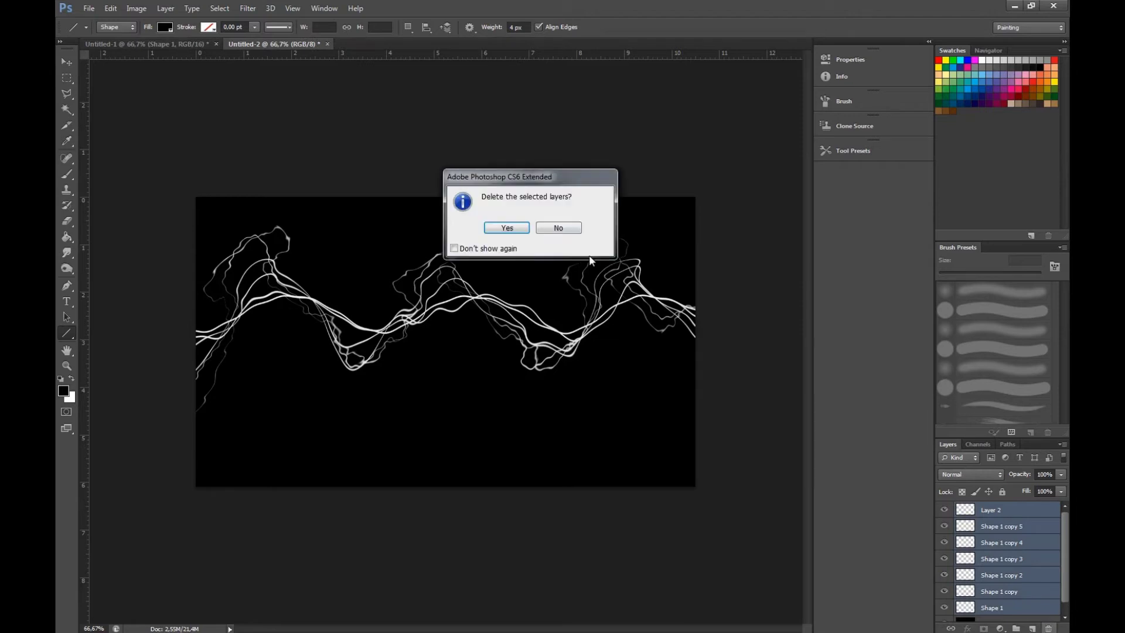
click(507, 228)
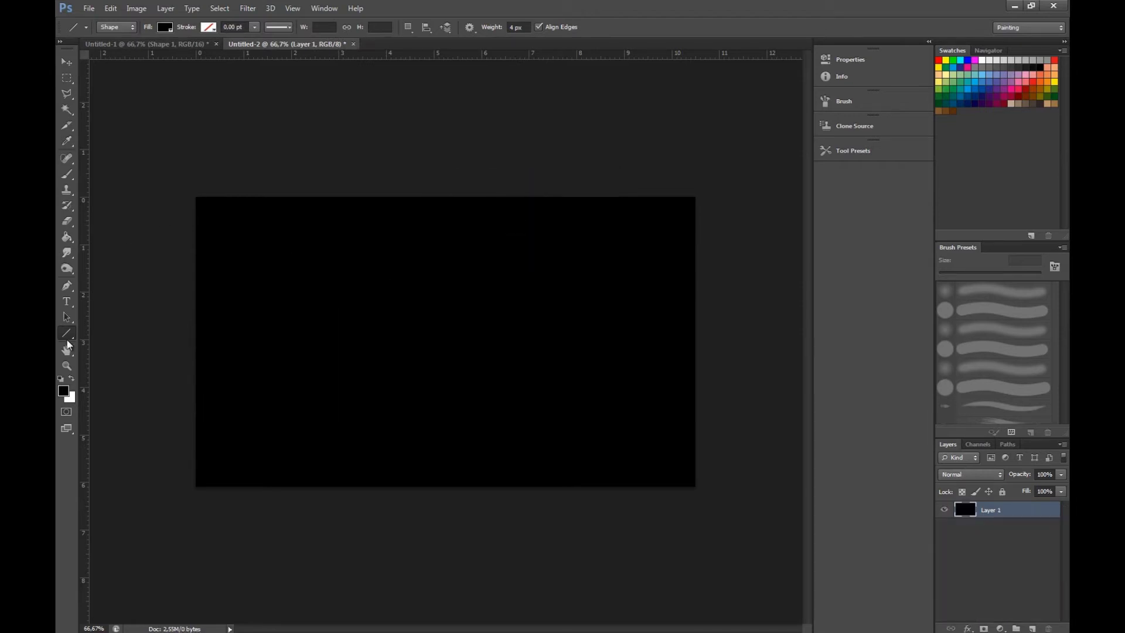
Draw a white horizontal line across the canvas and apply a Wave distortion, rasterizing it.
drag(194, 316, 695, 316)
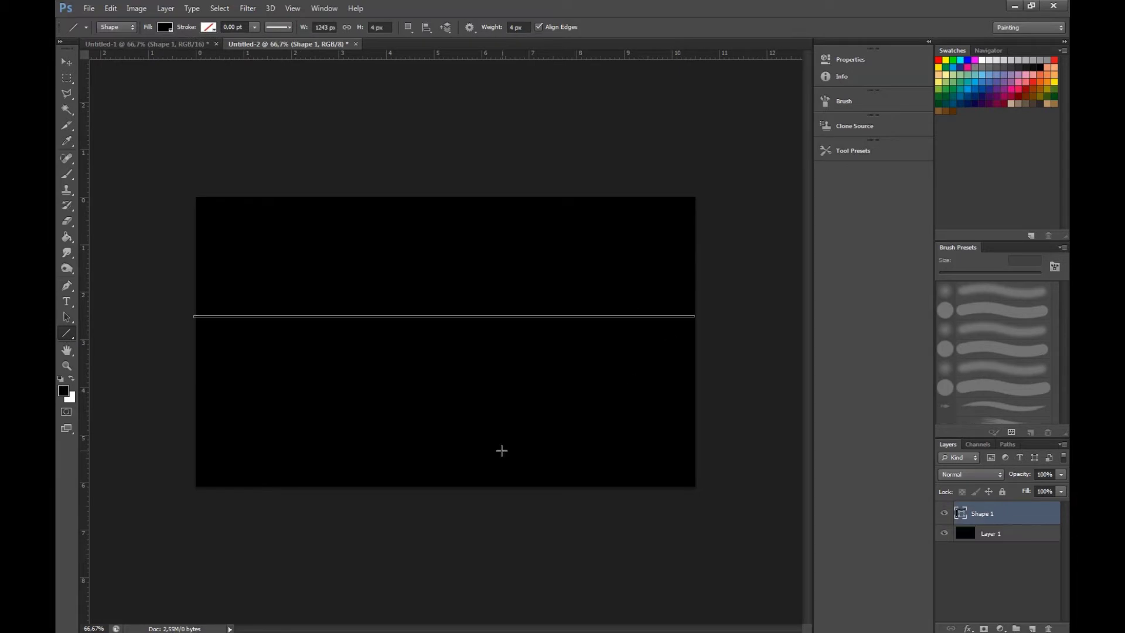
click(162, 29)
click(106, 85)
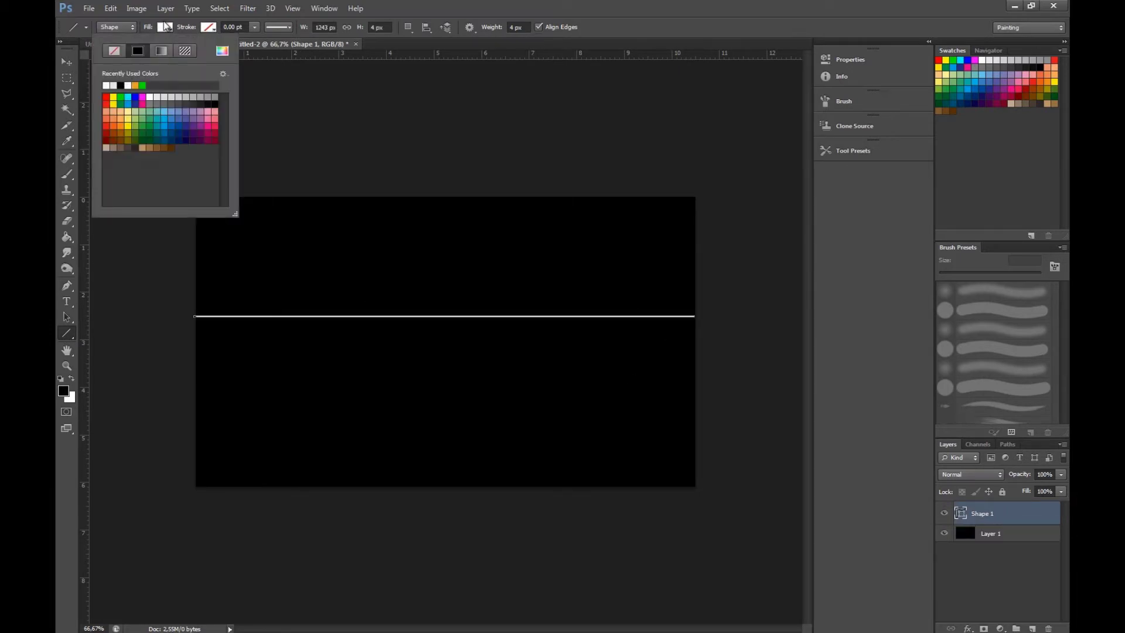
click(248, 9)
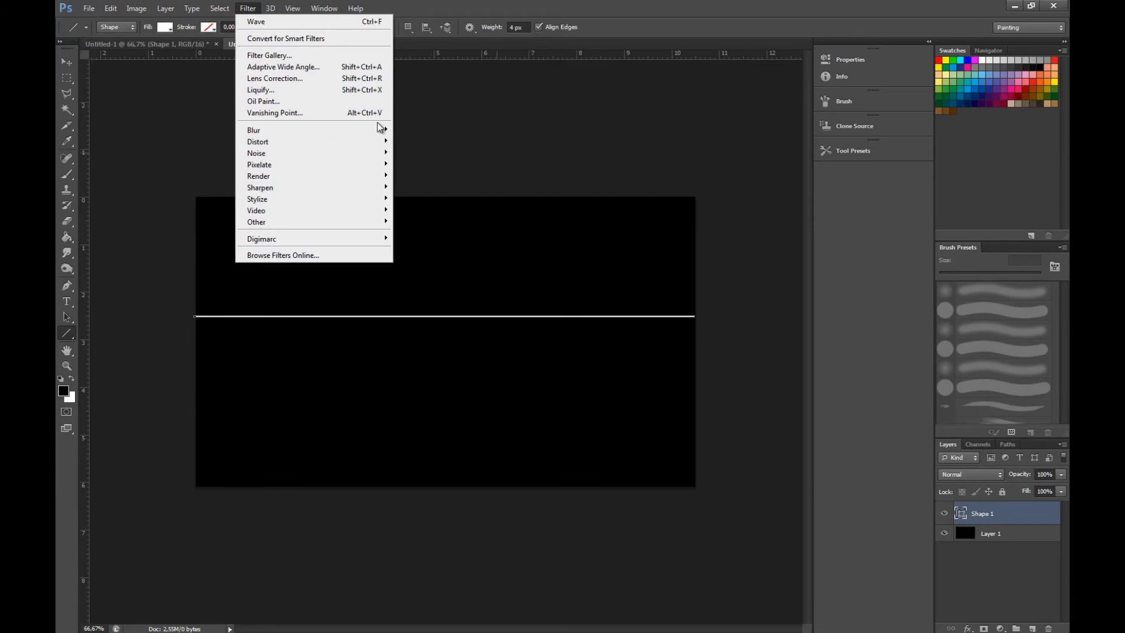
mouse_move(337, 141)
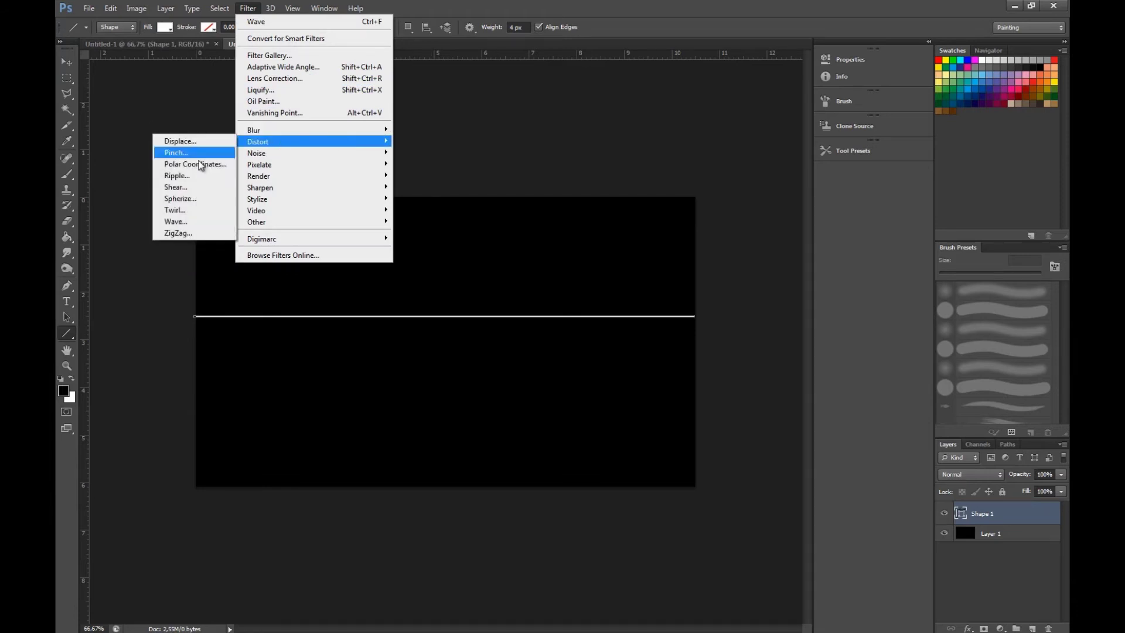
click(192, 221)
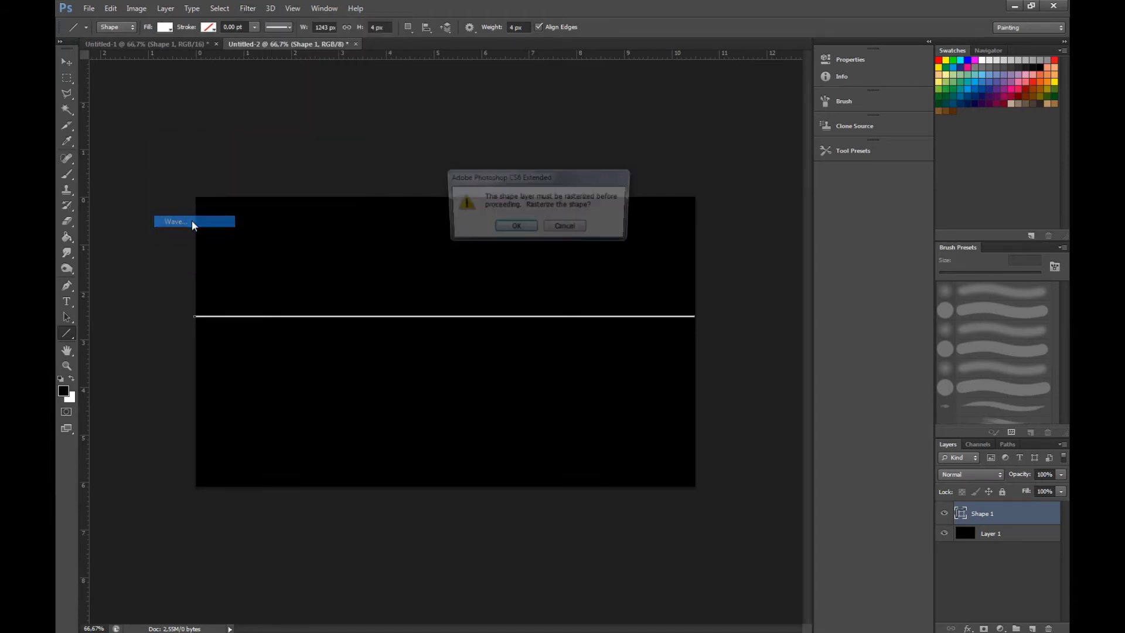
click(519, 226)
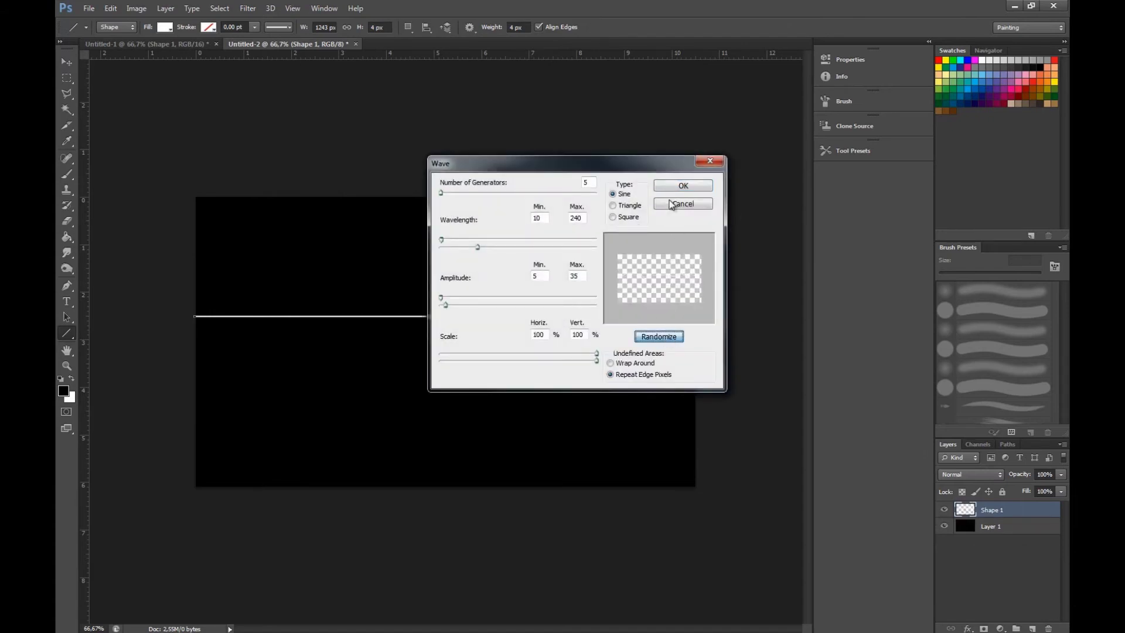
click(676, 185)
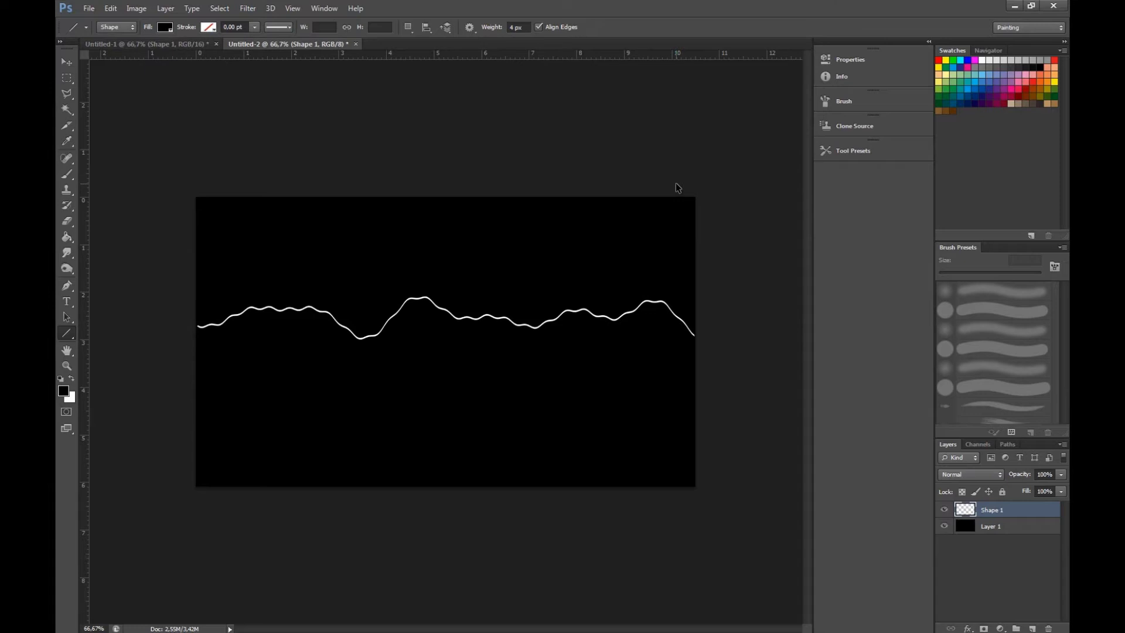
Fade the Wave filter to 50% opacity.
key(ctrl+shift+f)
click(111, 8)
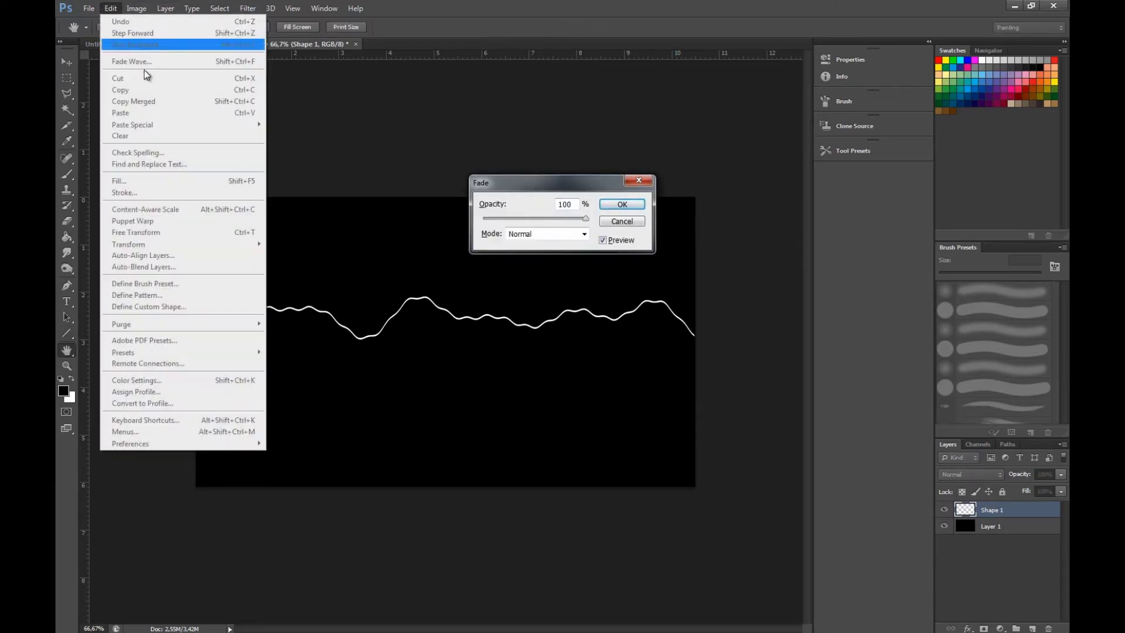
click(576, 204)
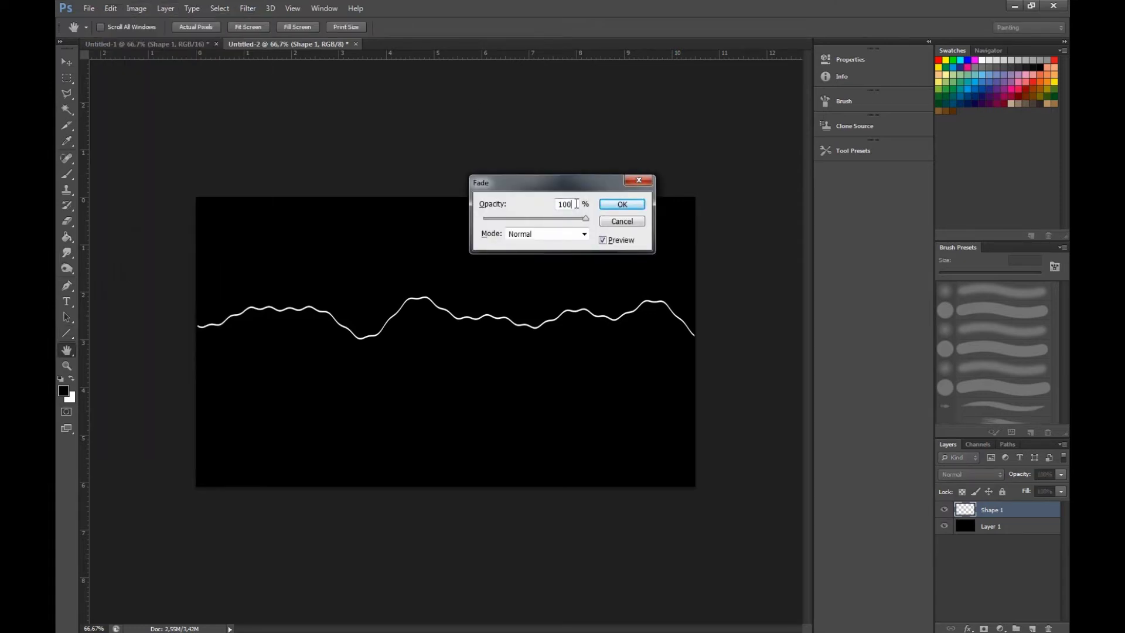
drag(575, 204, 537, 199)
text(50)
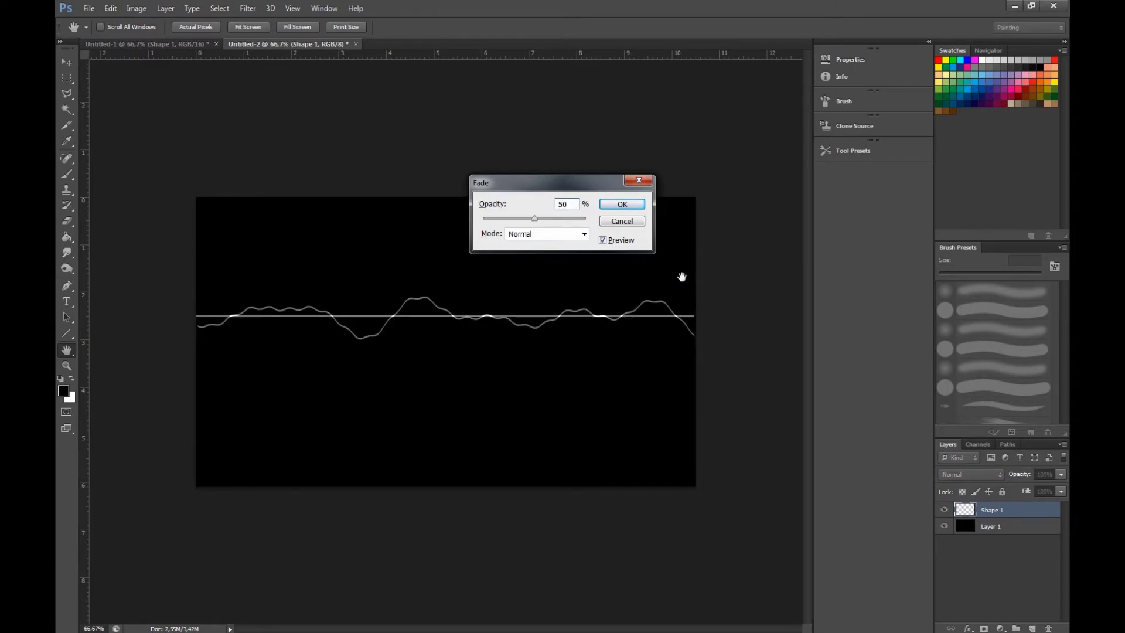
click(638, 205)
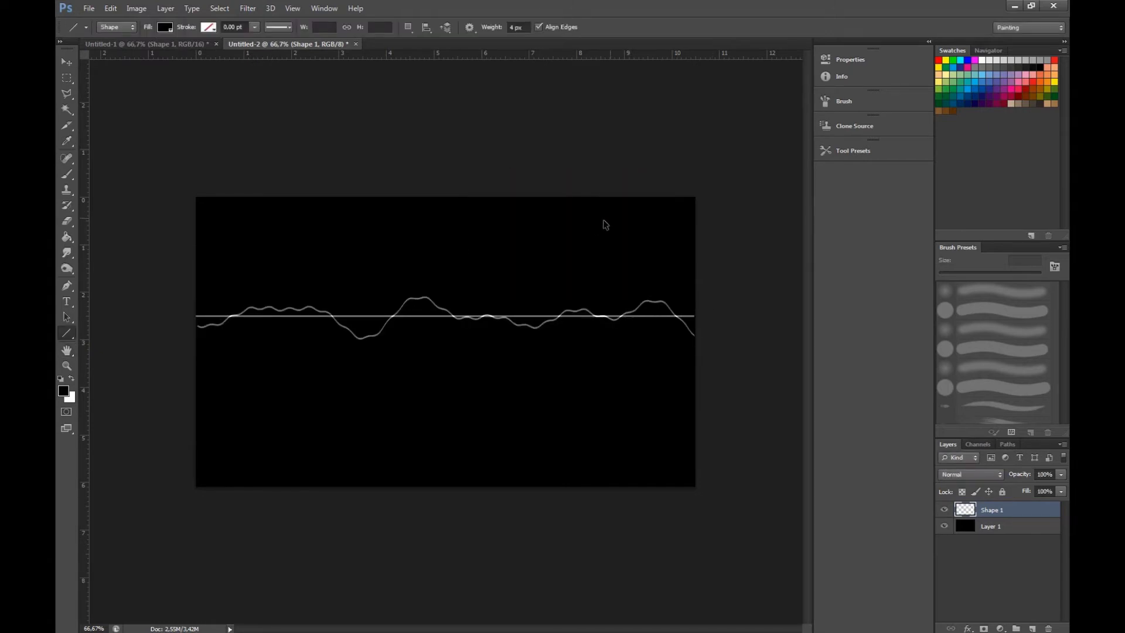
Apply two more waves, fading the first to 50% and the second to 10%.
key(ctrl+alt+f)
click(657, 335)
click(684, 188)
key(ctrl+shift+f)
text(50)
click(621, 205)
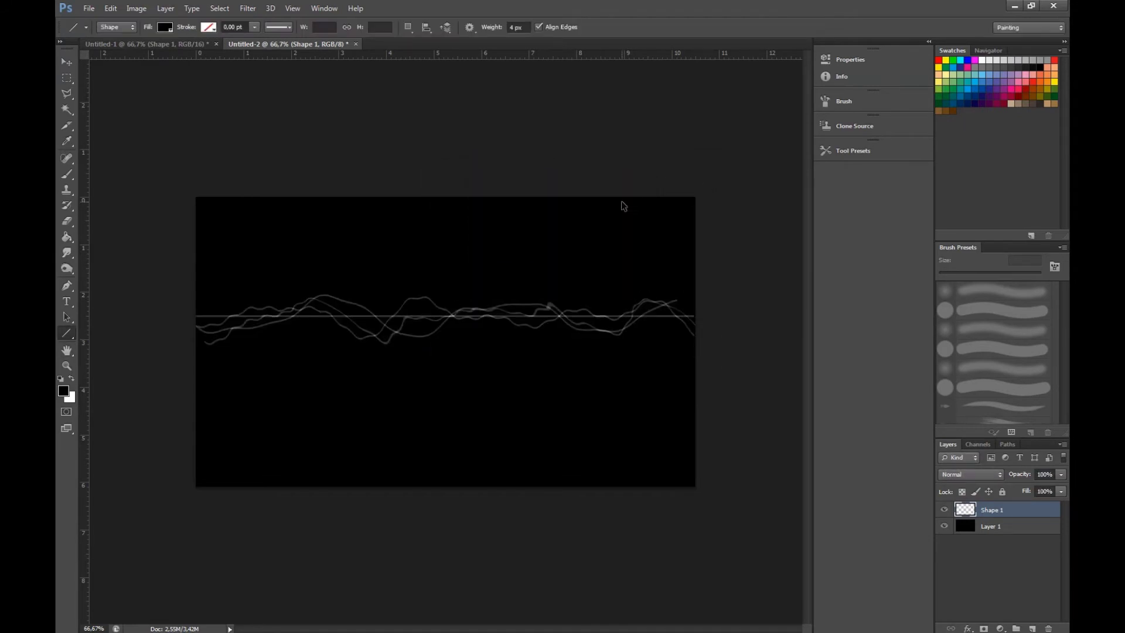
key(ctrl+alt+f)
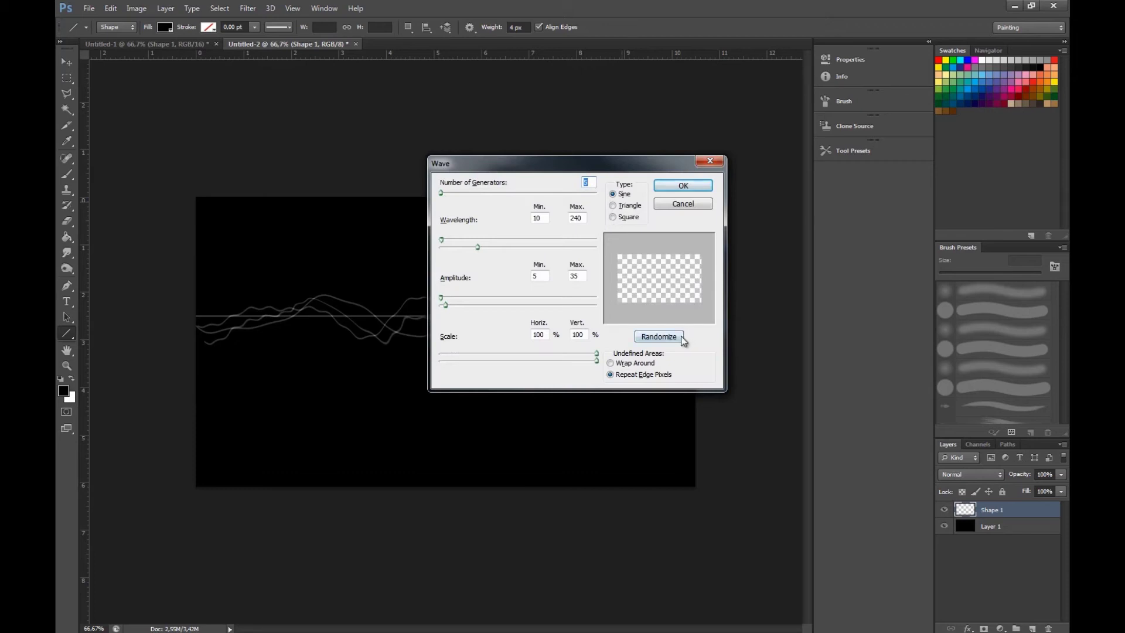
click(681, 184)
key(ctrl+shift+f)
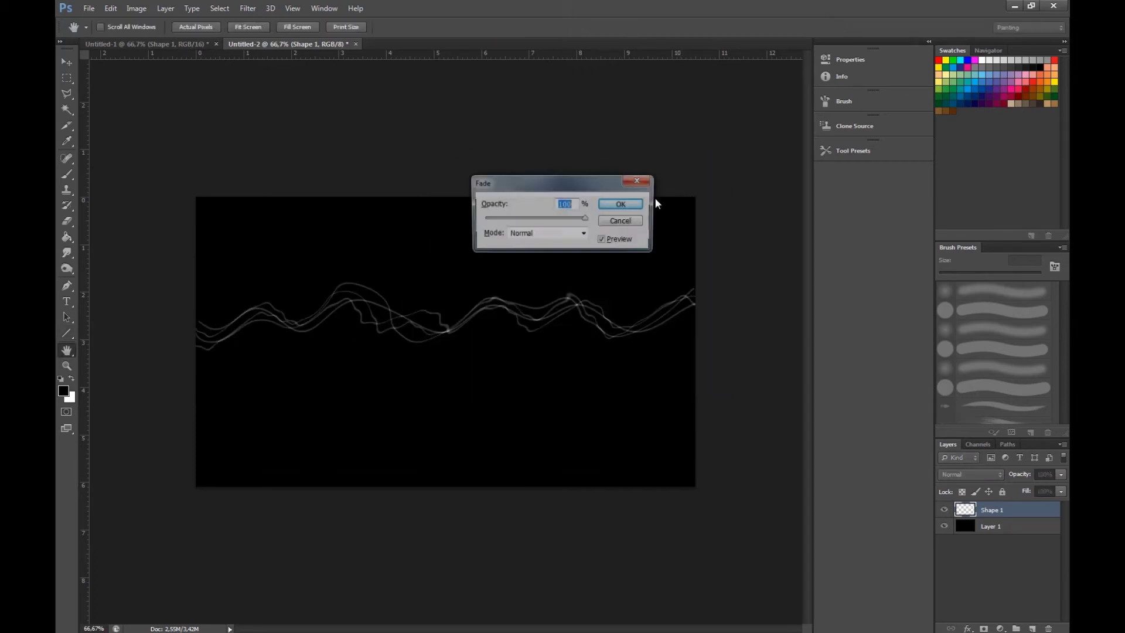
text(10)
key(Return)
Apply two further randomized waves, fading each to 50%.
key(ctrl+alt+f)
click(658, 336)
click(690, 189)
key(ctrl+shift+f)
text(50)
key(Return)
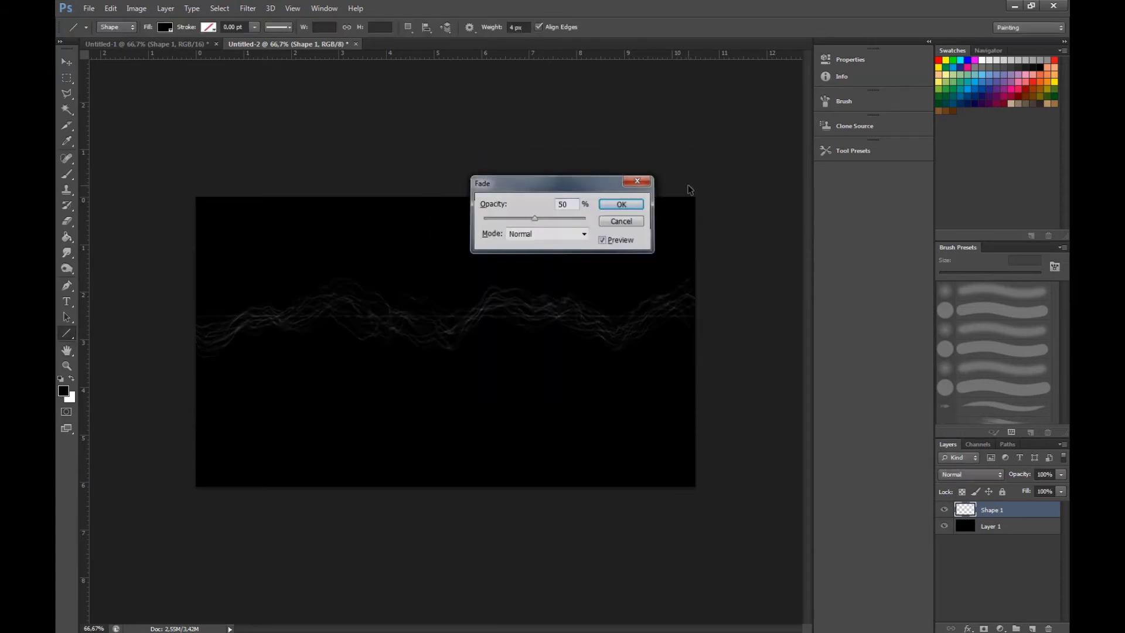
key(ctrl+alt+f)
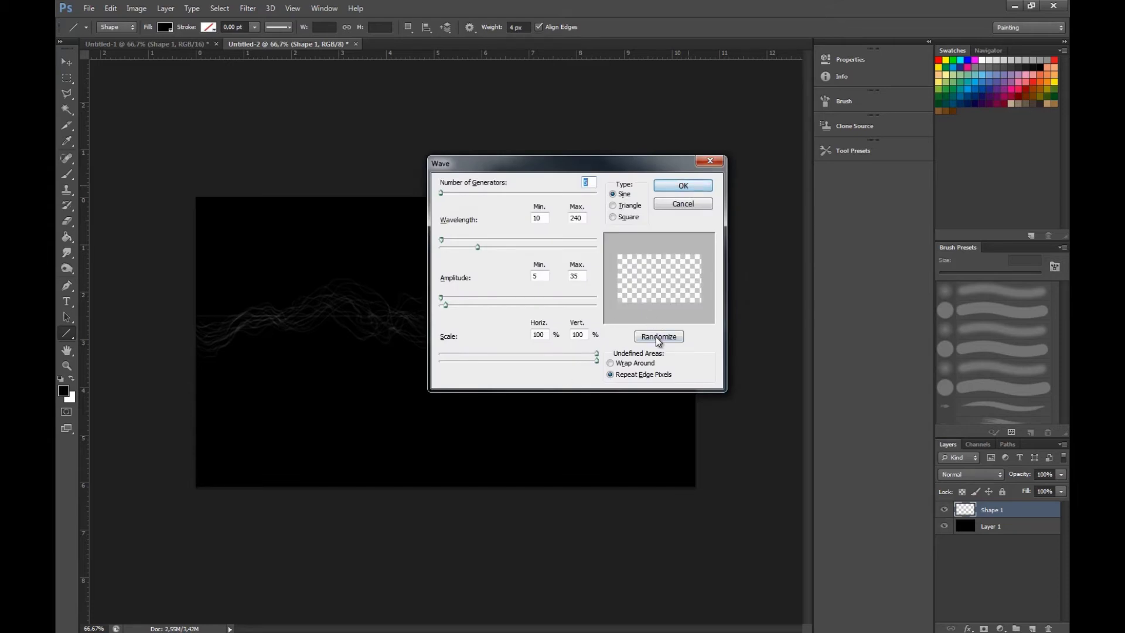
click(658, 336)
click(683, 185)
key(ctrl+shift+f)
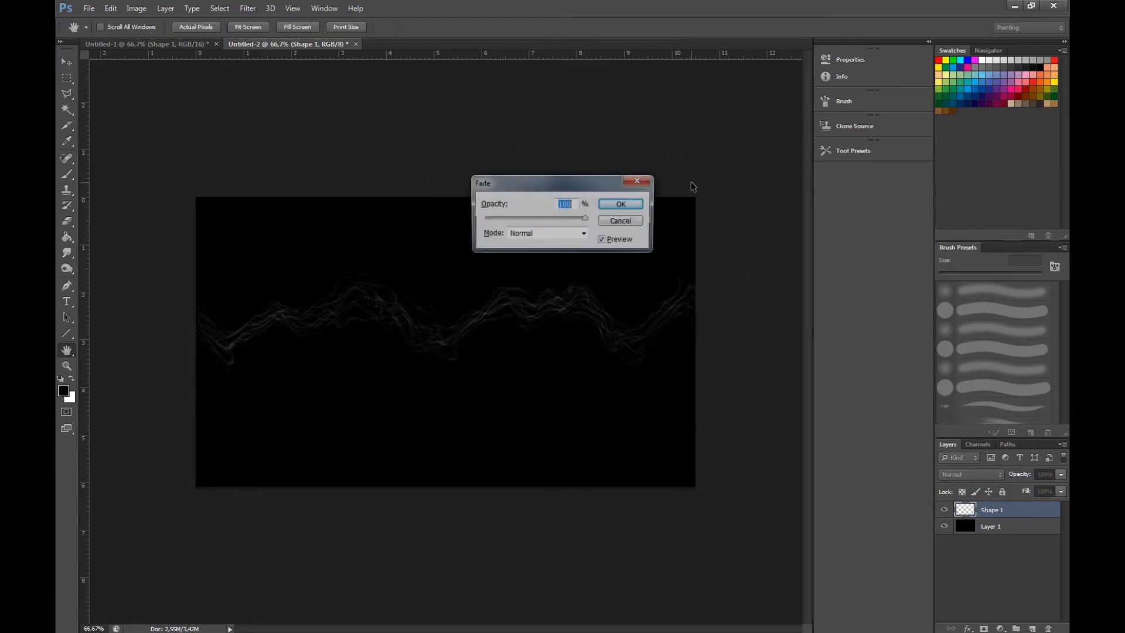
text(50)
key(Return)
Apply another wave and fade it to 50%.
key(ctrl+alt+f)
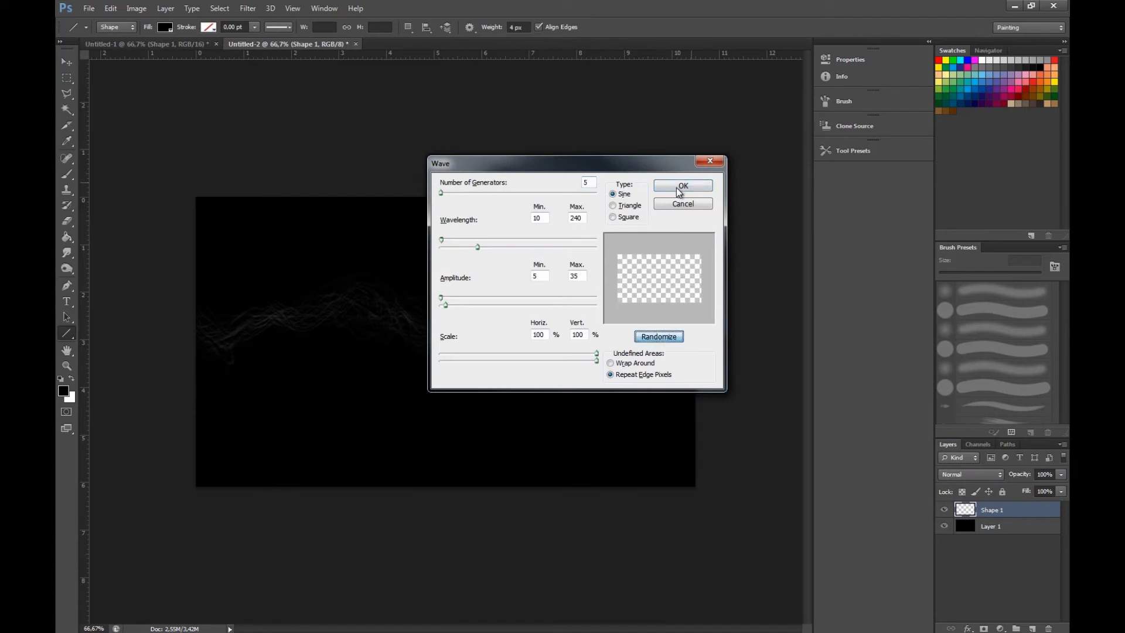
click(682, 186)
key(h)
key(ctrl+shift+f)
text(50)
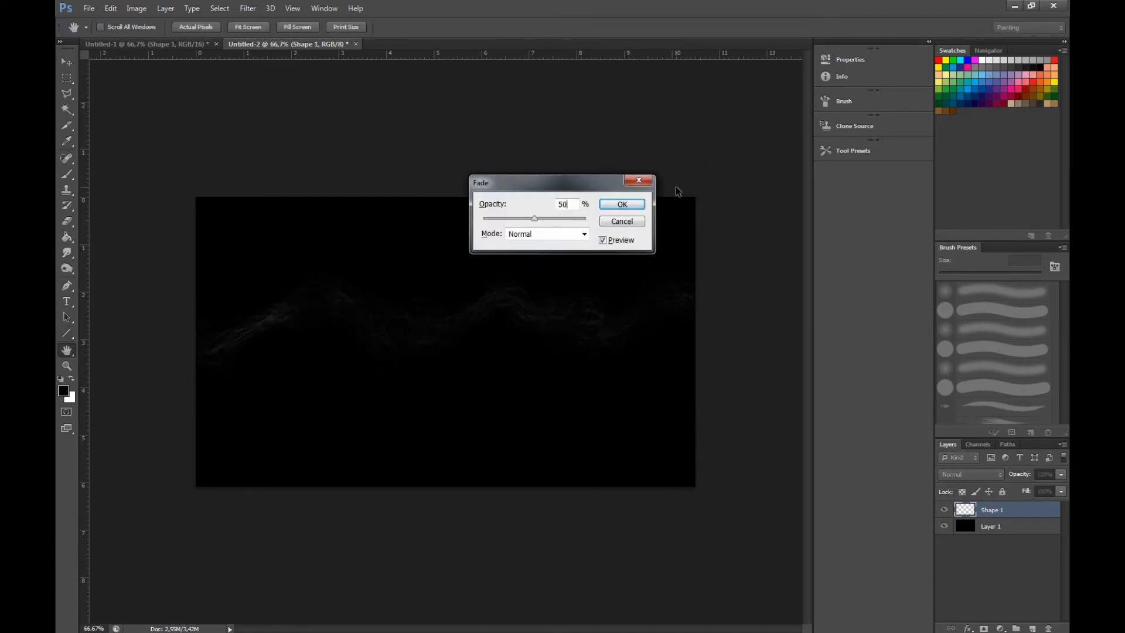
key(Return)
key(u)
Add one more randomized wave, again faded to 50%.
key(ctrl+alt+f)
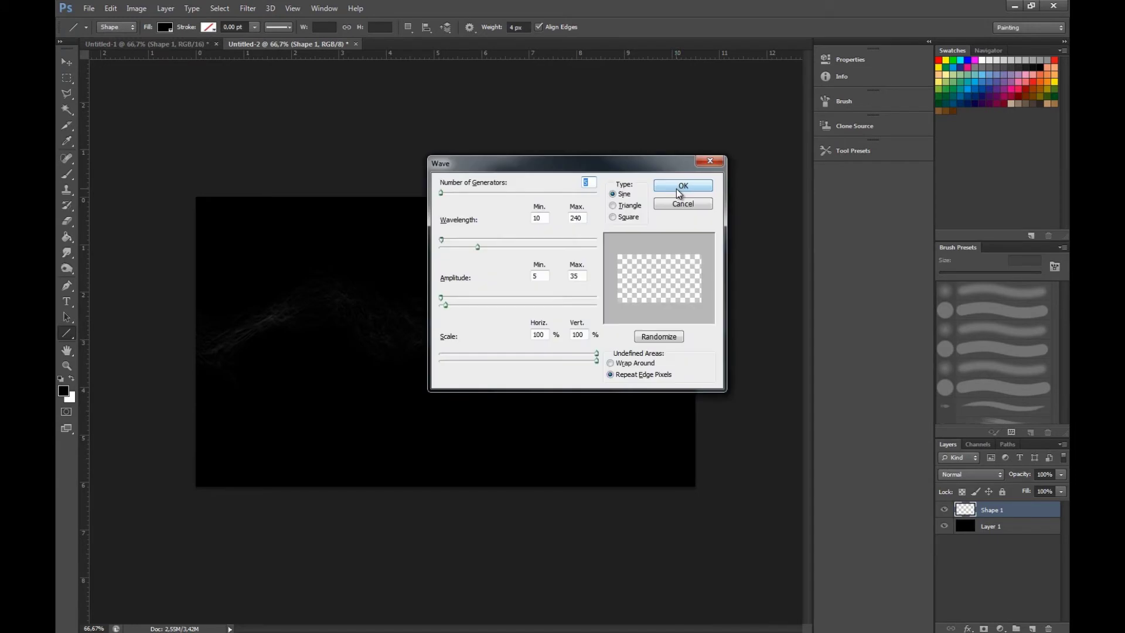
click(652, 338)
click(694, 189)
key(ctrl+shift+f)
text(50)
key(Return)
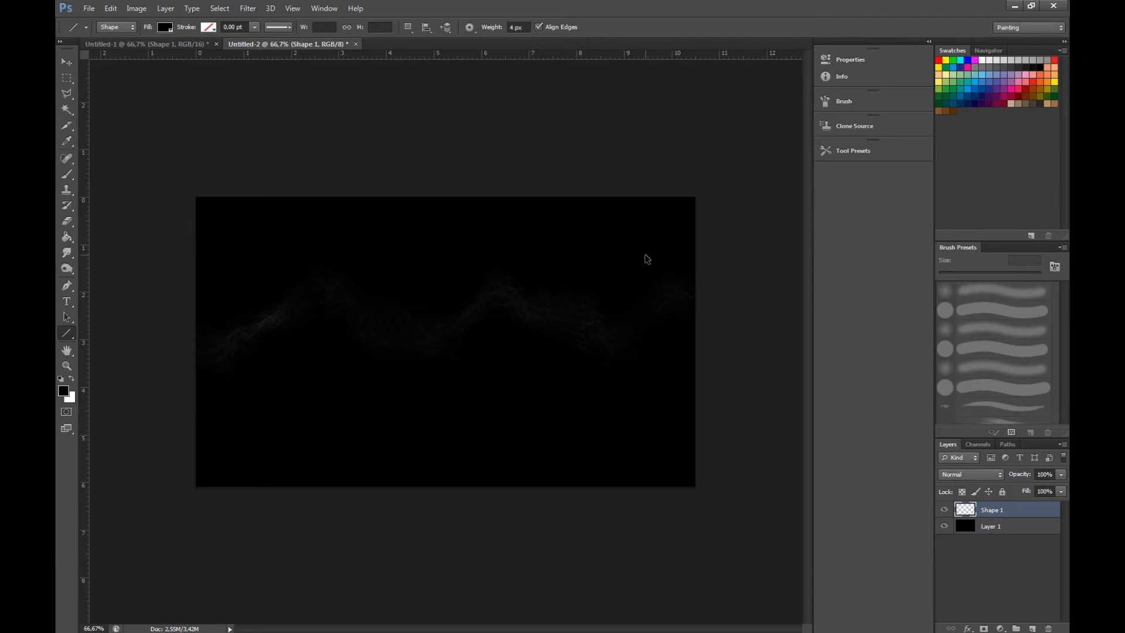
Apply a last randomized wave, fade it, and duplicate the layer as Shape 1 copy.
key(ctrl+alt+f)
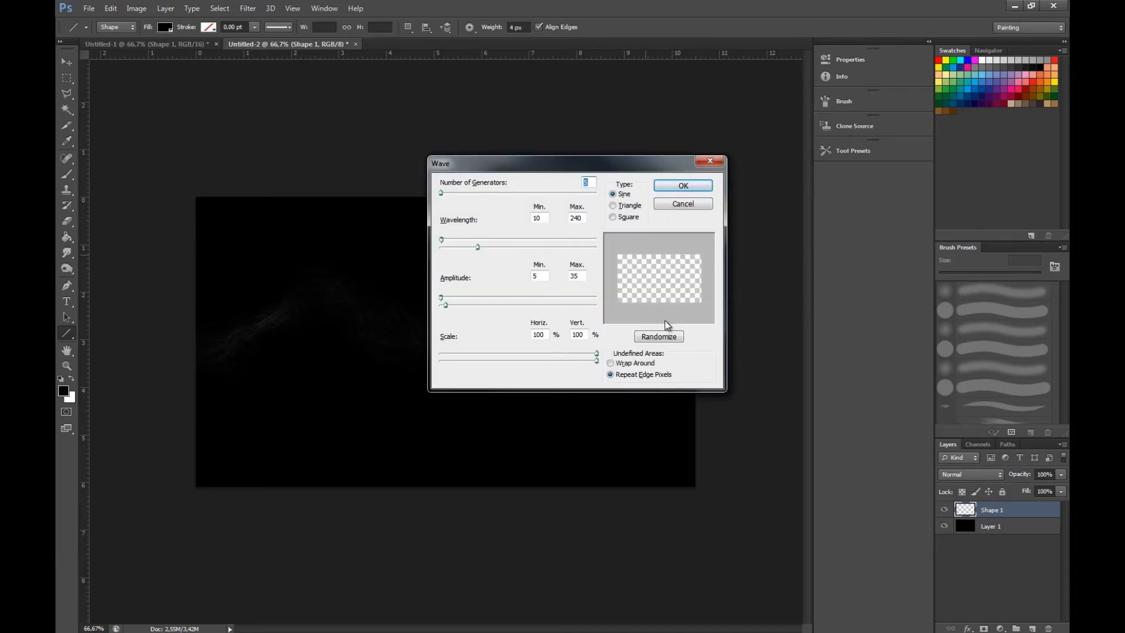
click(668, 340)
click(667, 340)
click(697, 185)
key(ctrl+shift+f)
key(Return)
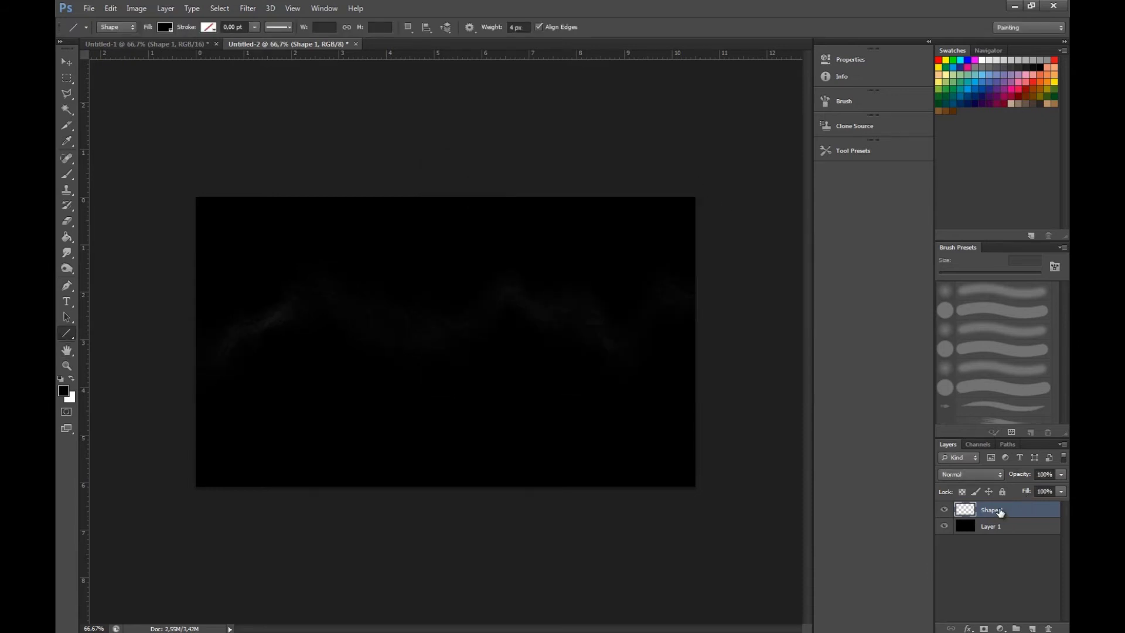
key(ctrl+j)
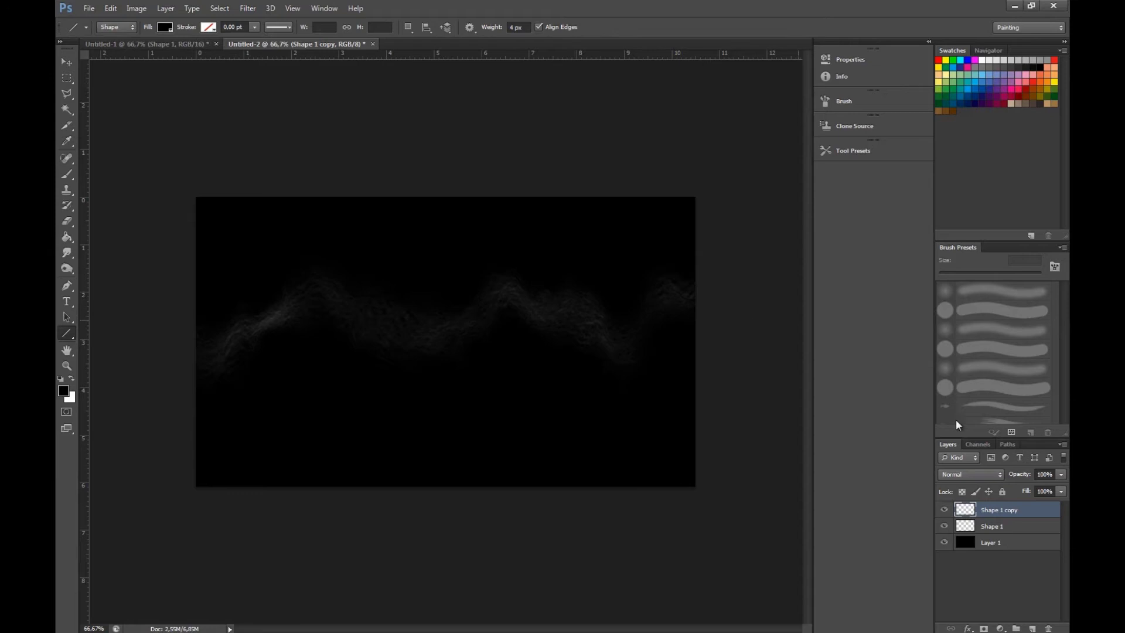
Delete both leftover wave-line shape layers.
shift+click(1012, 526)
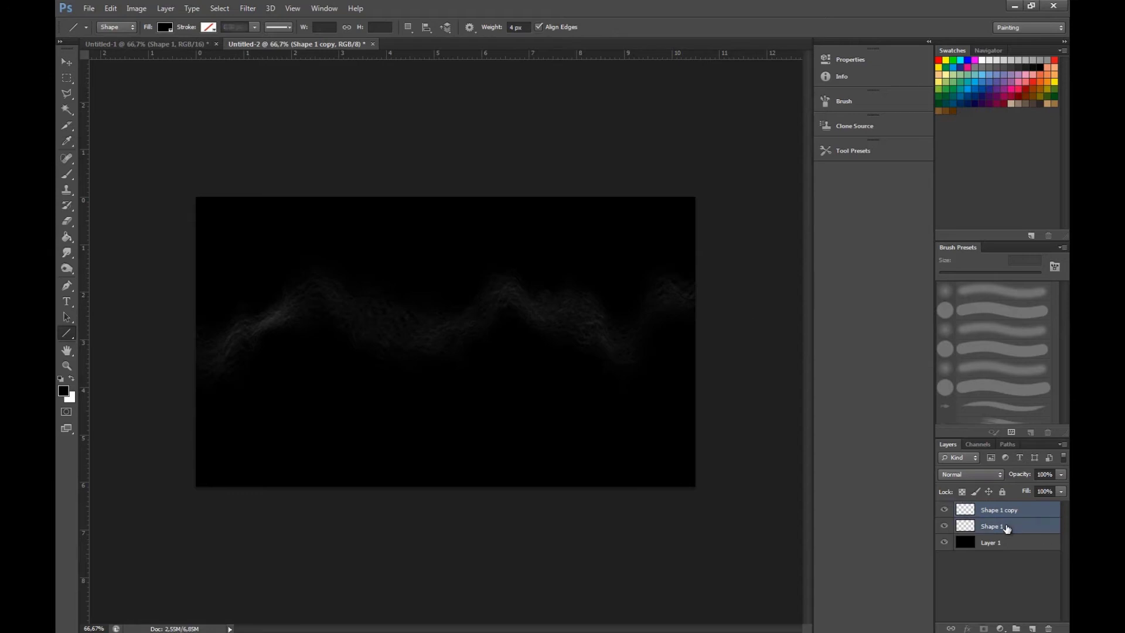
click(1046, 628)
click(508, 228)
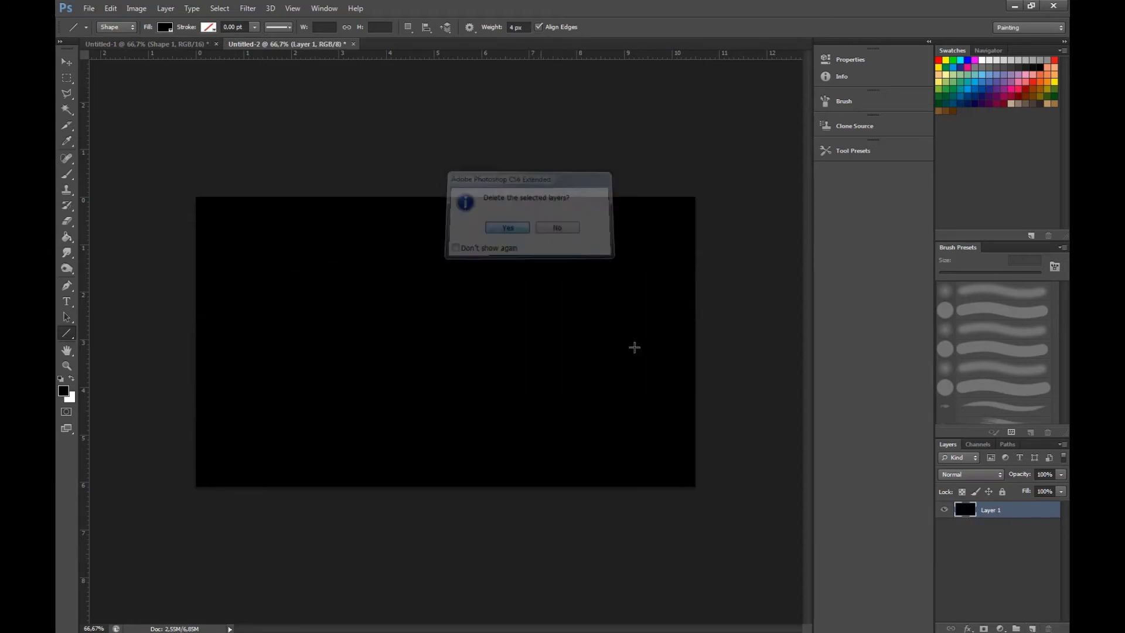
Add Layer 2 and fill it with a left-to-right black-to-white gradient.
click(1030, 628)
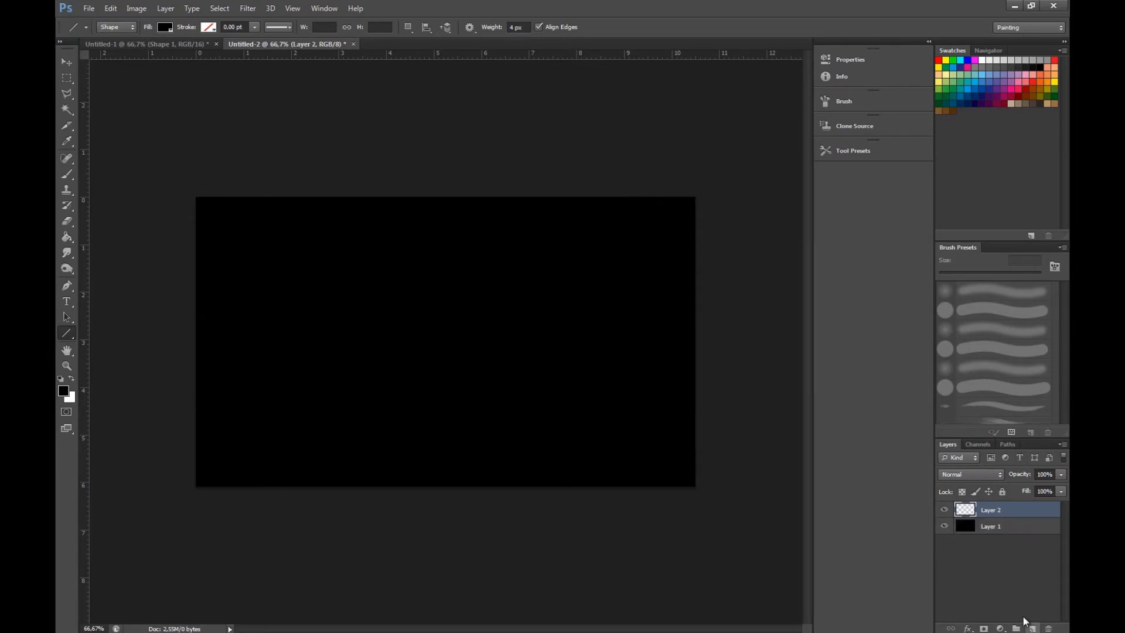
click(72, 233)
click(128, 234)
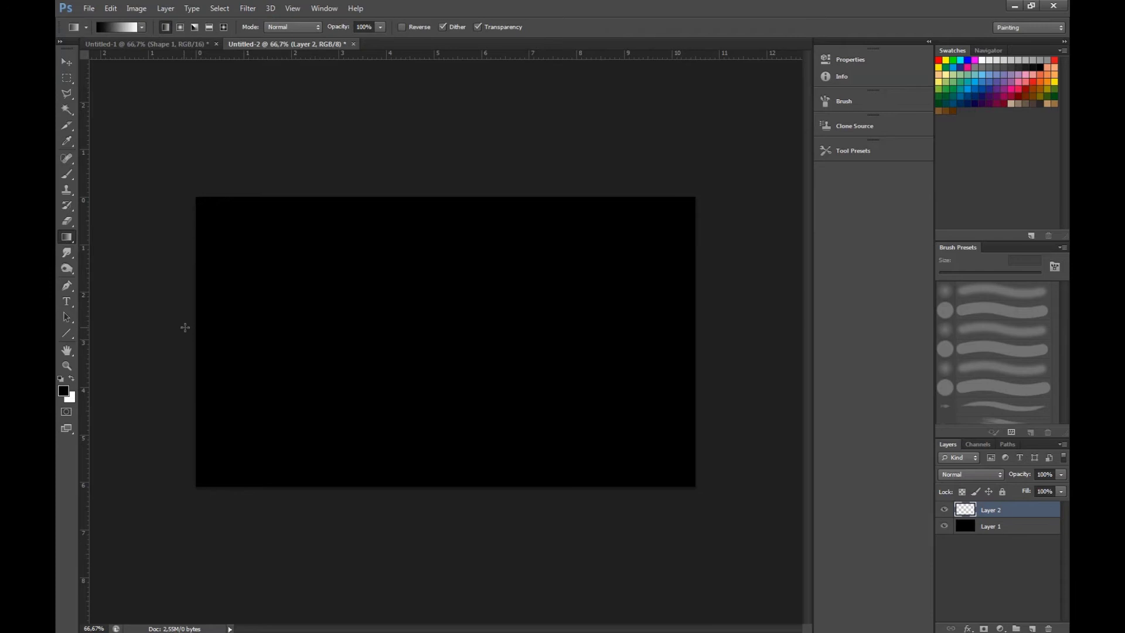
drag(194, 329, 818, 332)
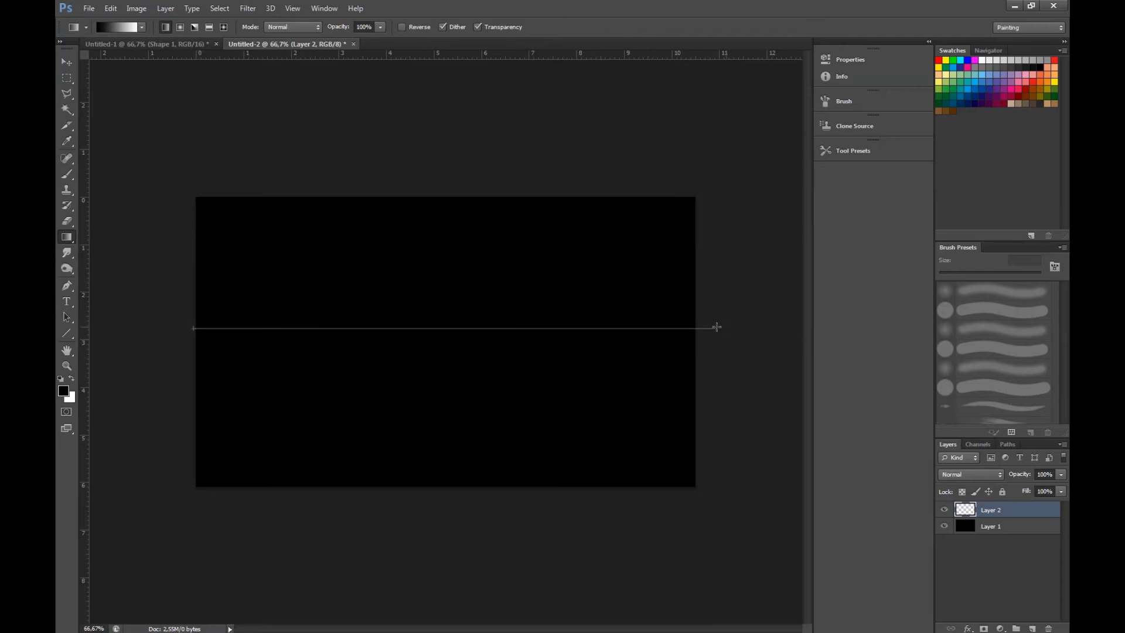
drag(715, 327, 717, 325)
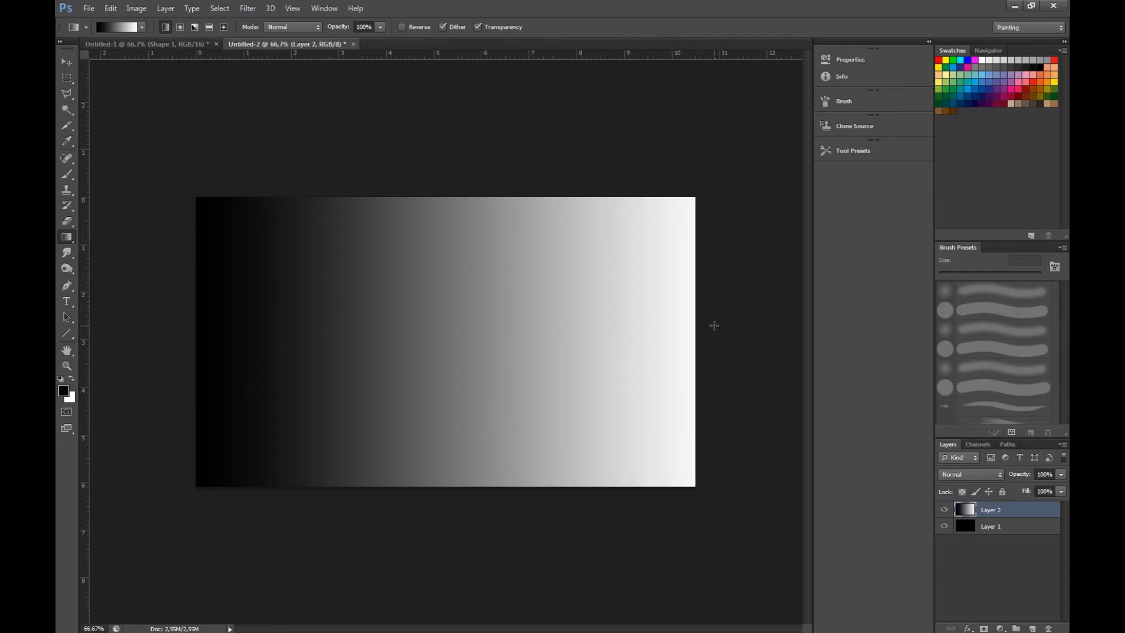
Render Difference Clouds over the gradient on Layer 2.
click(248, 9)
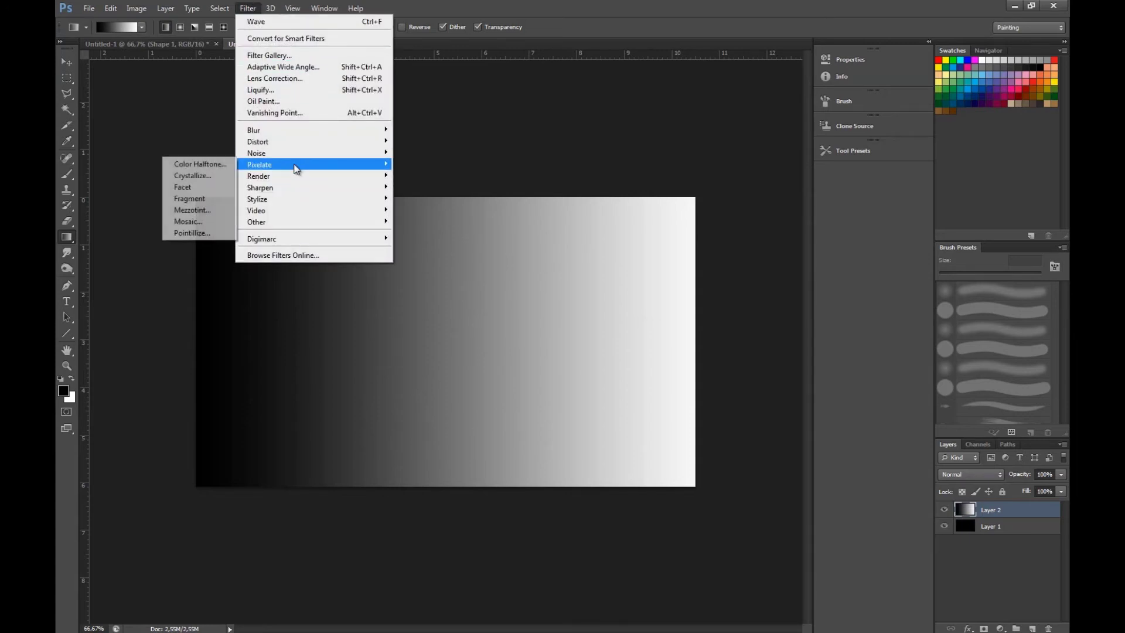
mouse_move(291, 179)
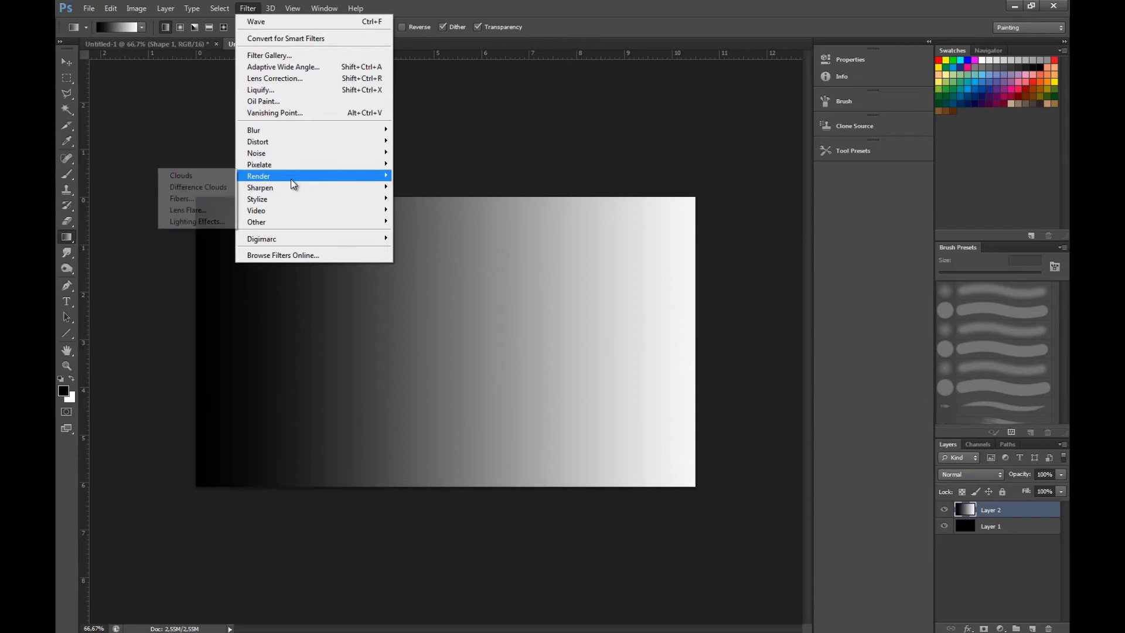
click(200, 187)
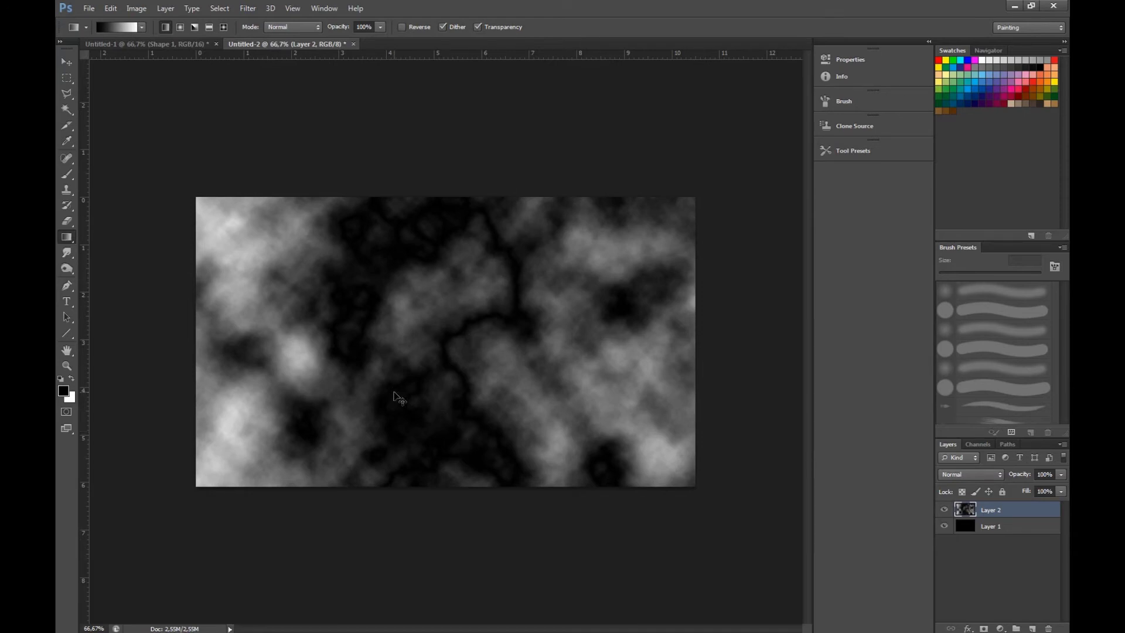
Invert the clouds with Ctrl+I so the veins turn bright white.
key(ctrl+i)
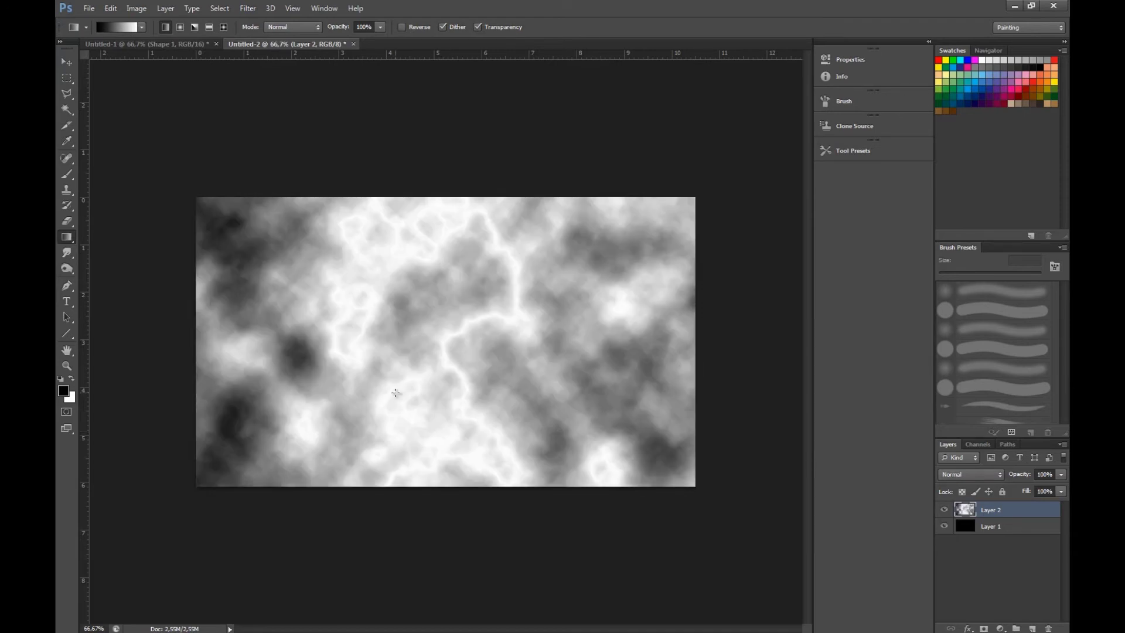
click(111, 8)
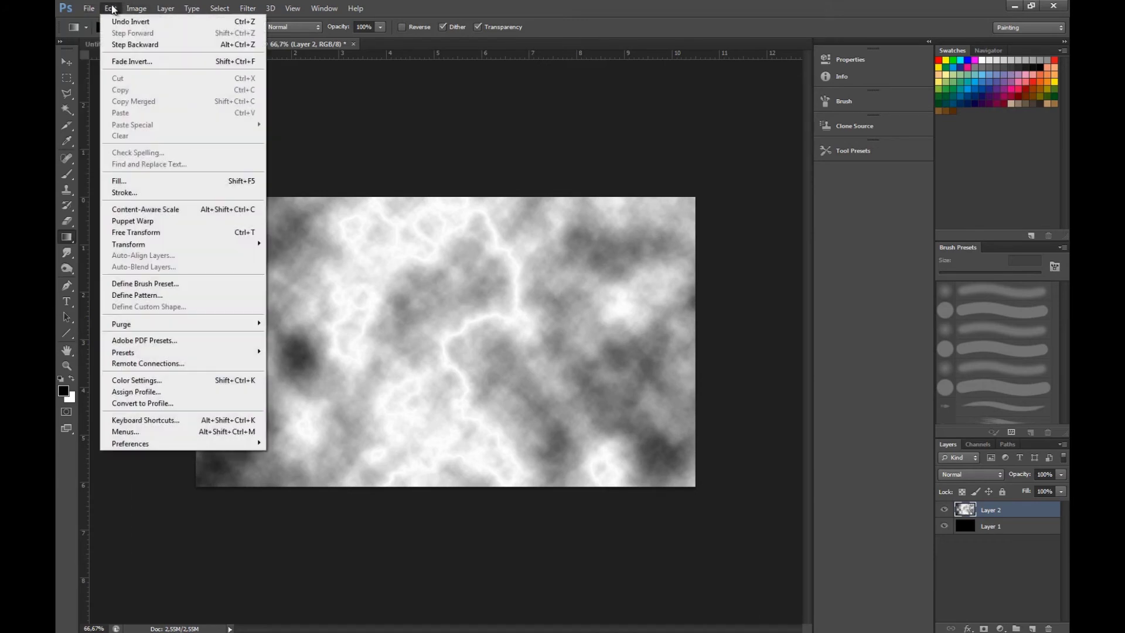
click(137, 8)
Apply Levels with the black input at 225 and the midtone slider pushed far right.
mouse_move(163, 40)
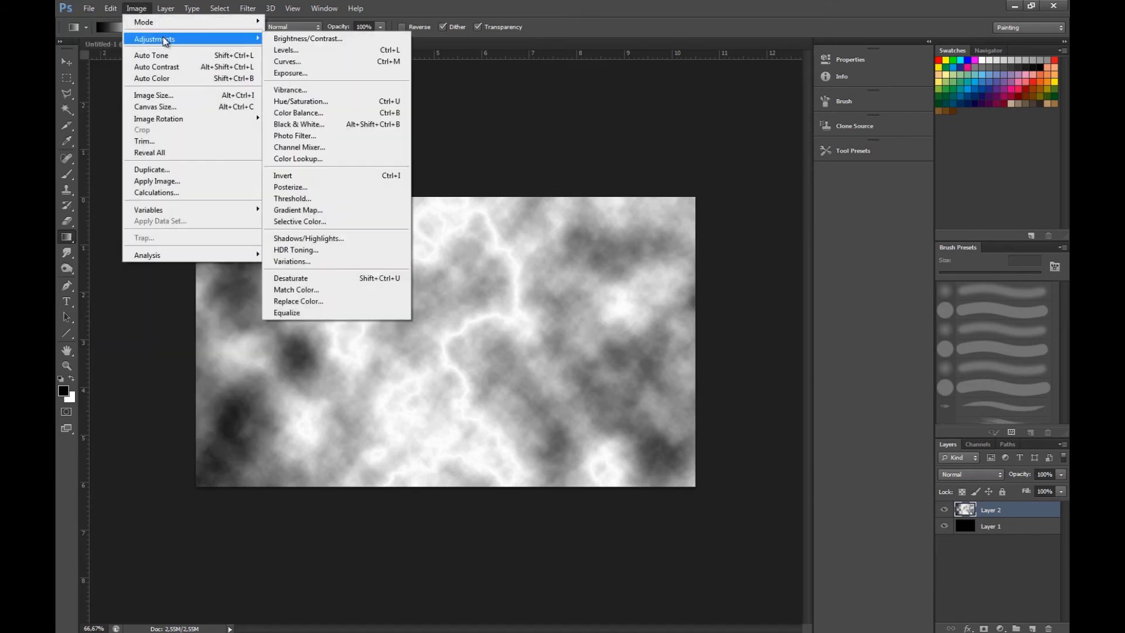
click(342, 49)
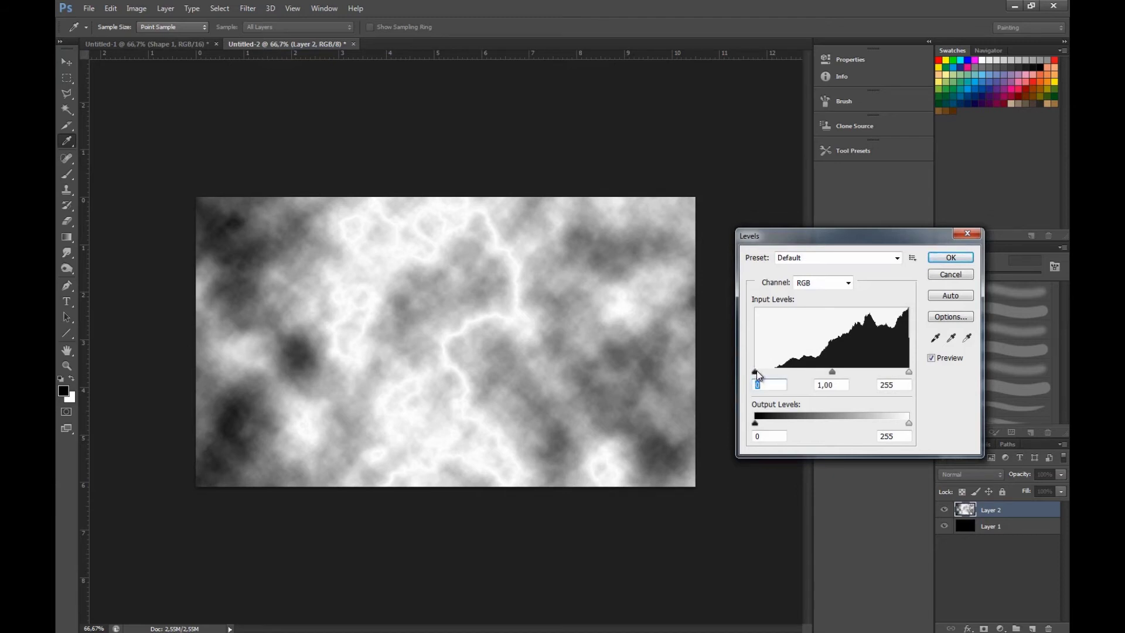
drag(758, 376, 891, 367)
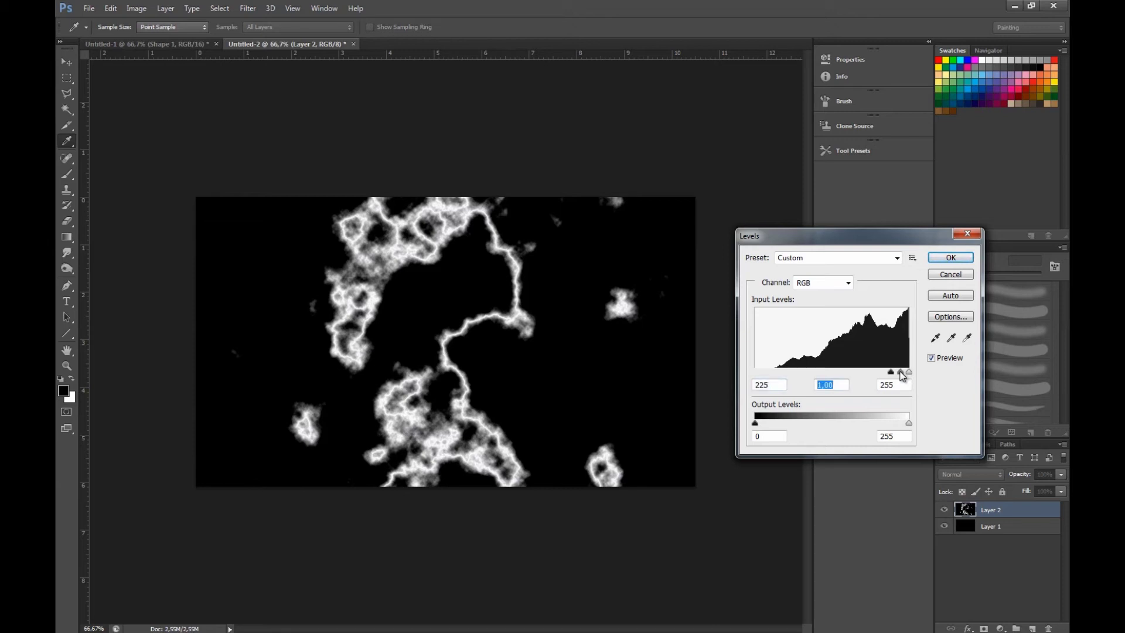
drag(902, 371, 904, 371)
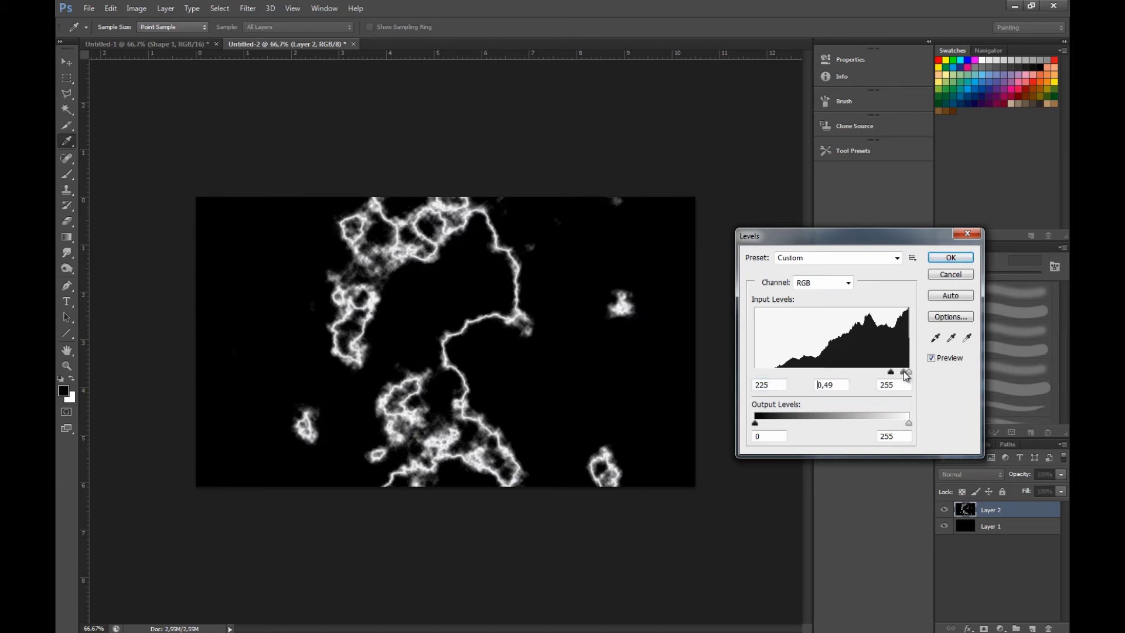
drag(907, 375, 907, 375)
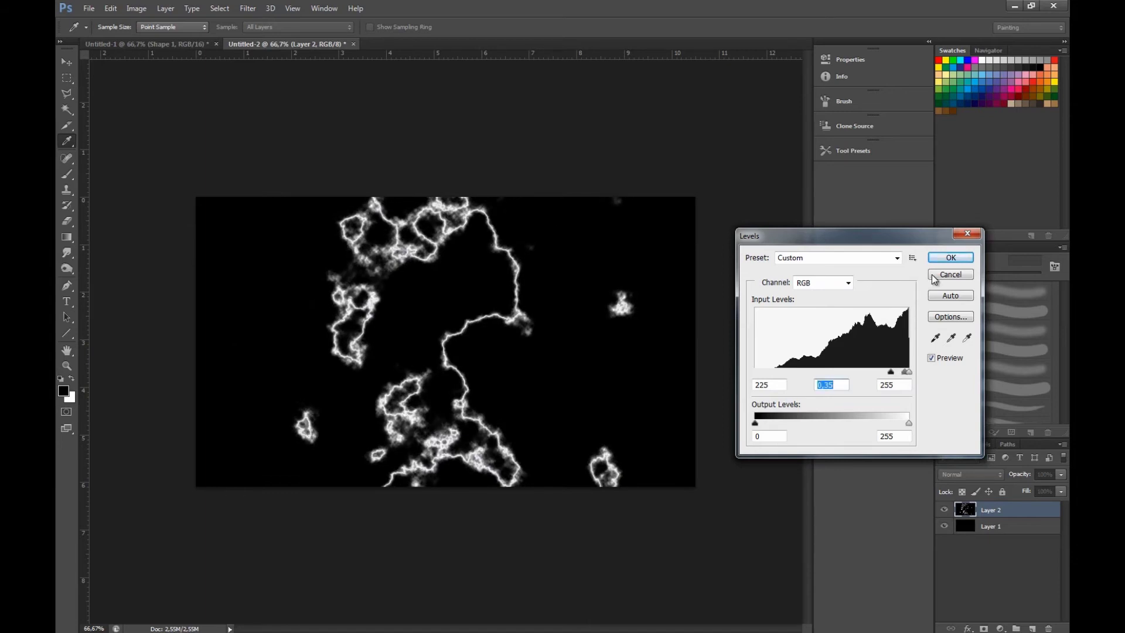
click(949, 258)
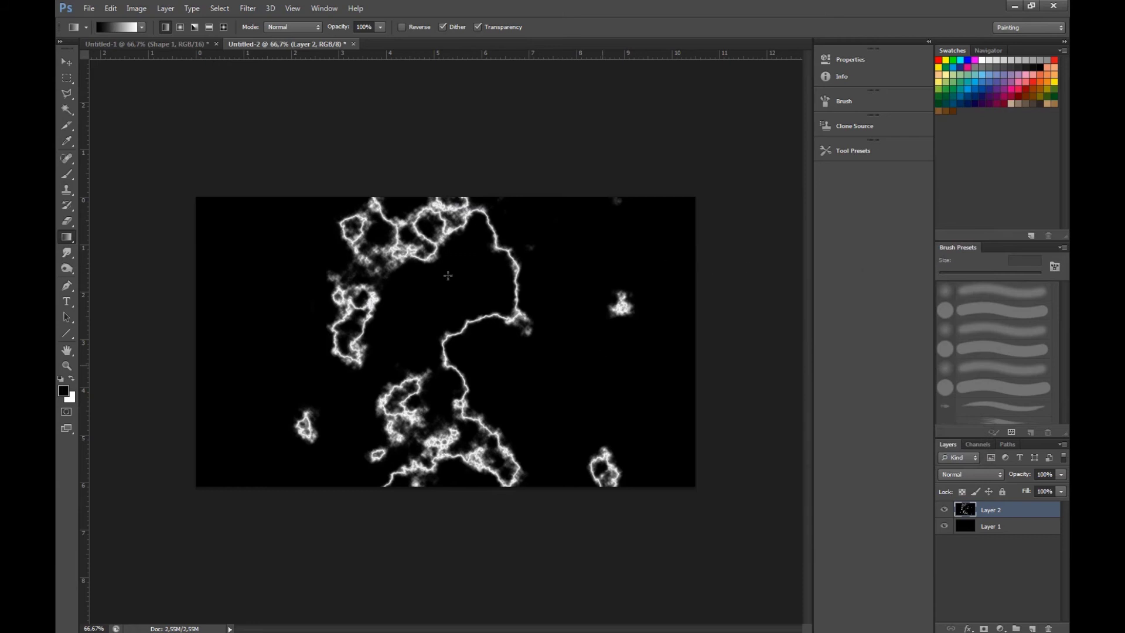
Paint out the stray white blobs at right and lower left with a black brush.
click(68, 174)
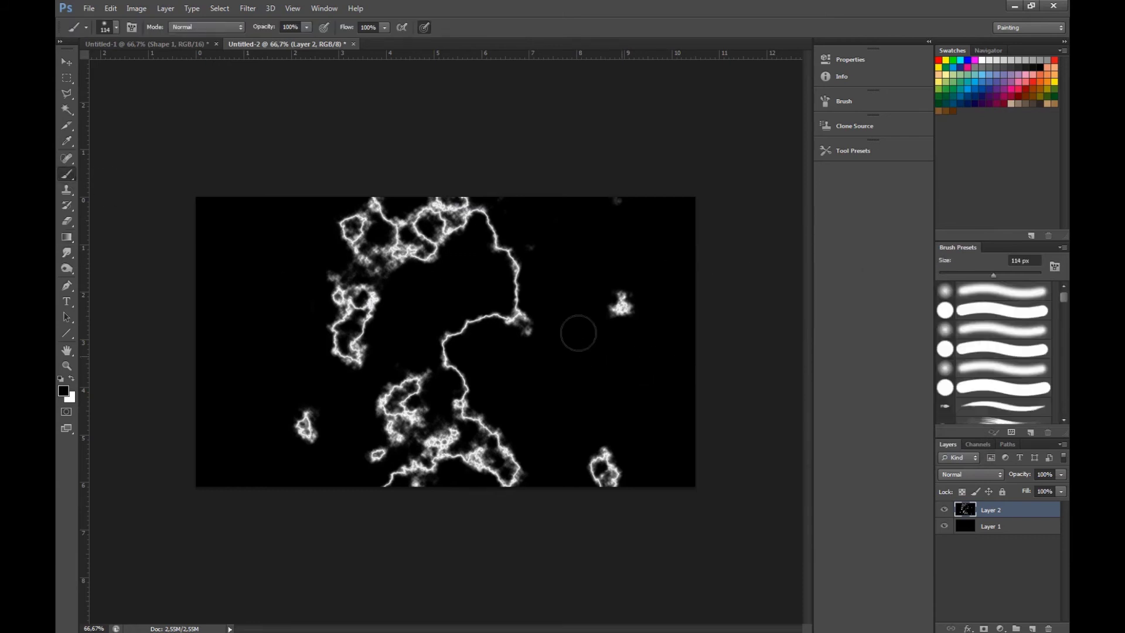
mouse_move(606, 451)
mouse_down()
mouse_move(606, 497)
mouse_move(606, 481)
mouse_move(578, 468)
mouse_up()
drag(304, 436, 305, 440)
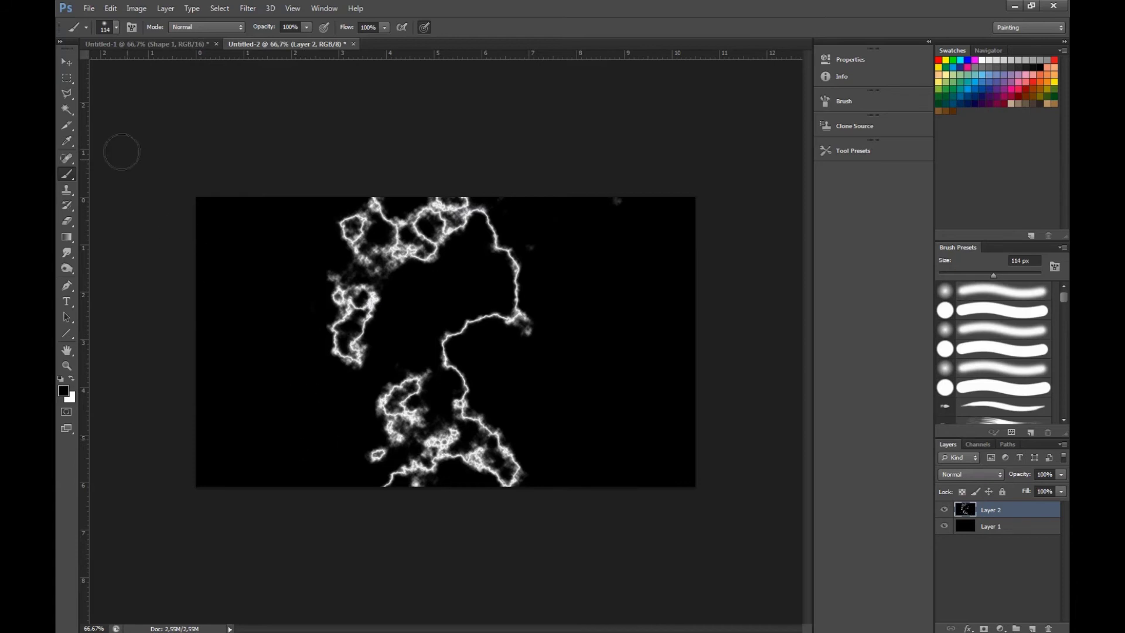
Lasso the central lightning branch and copy it onto new Layer 3.
click(67, 94)
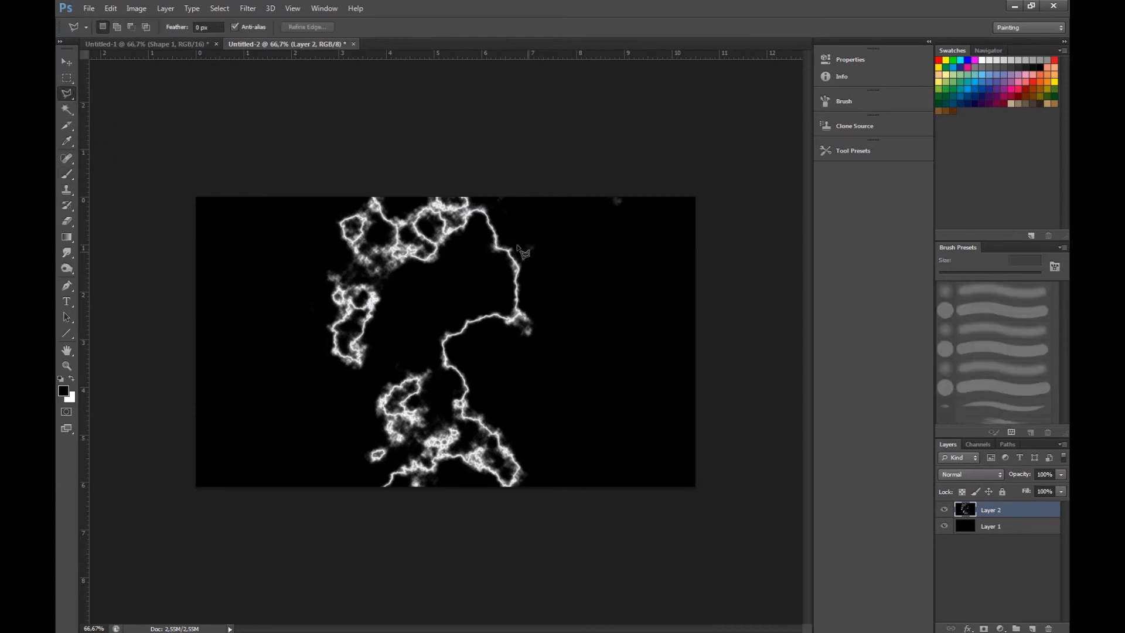
click(539, 385)
click(591, 313)
click(519, 230)
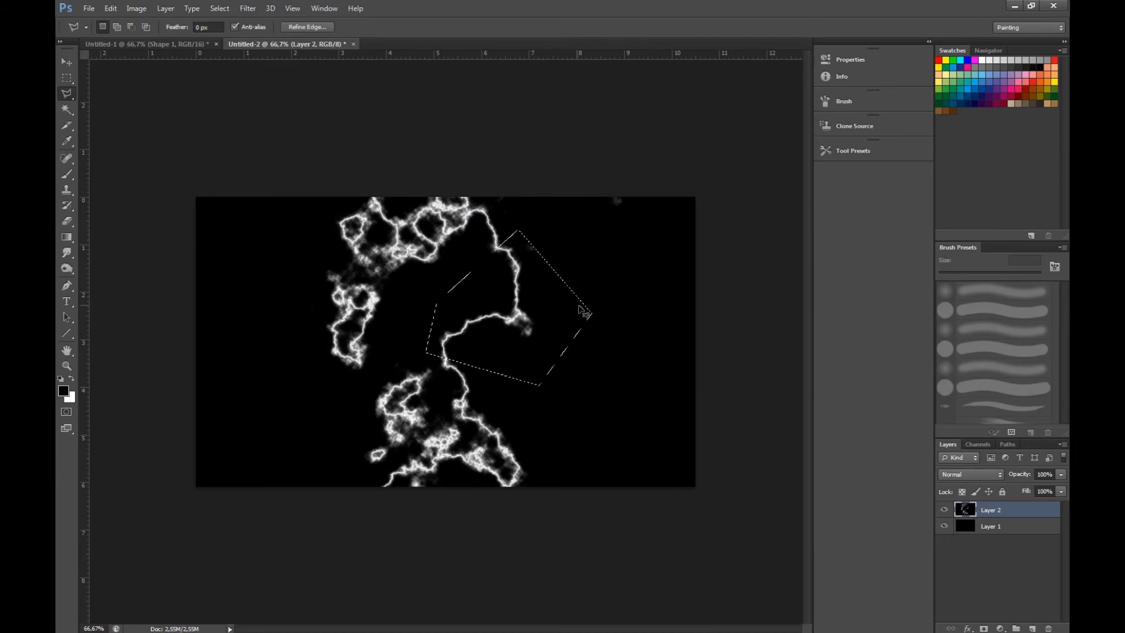
key(ctrl+j)
Rotate the copied branch about -42°, shift it right, and blend it in Screen mode.
key(v)
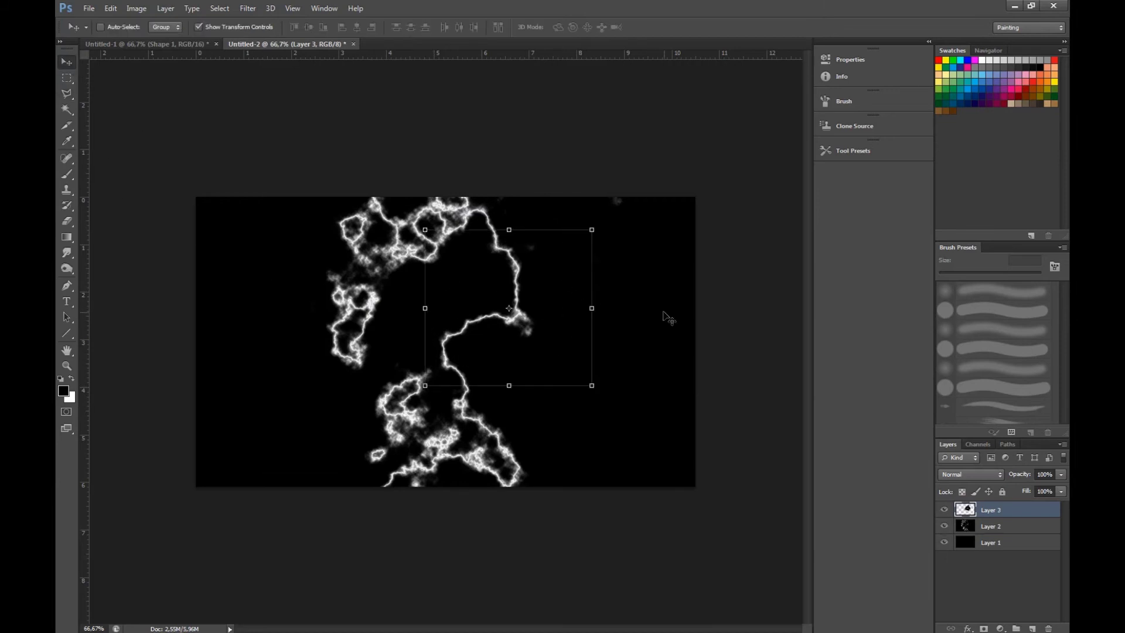
drag(602, 276, 558, 221)
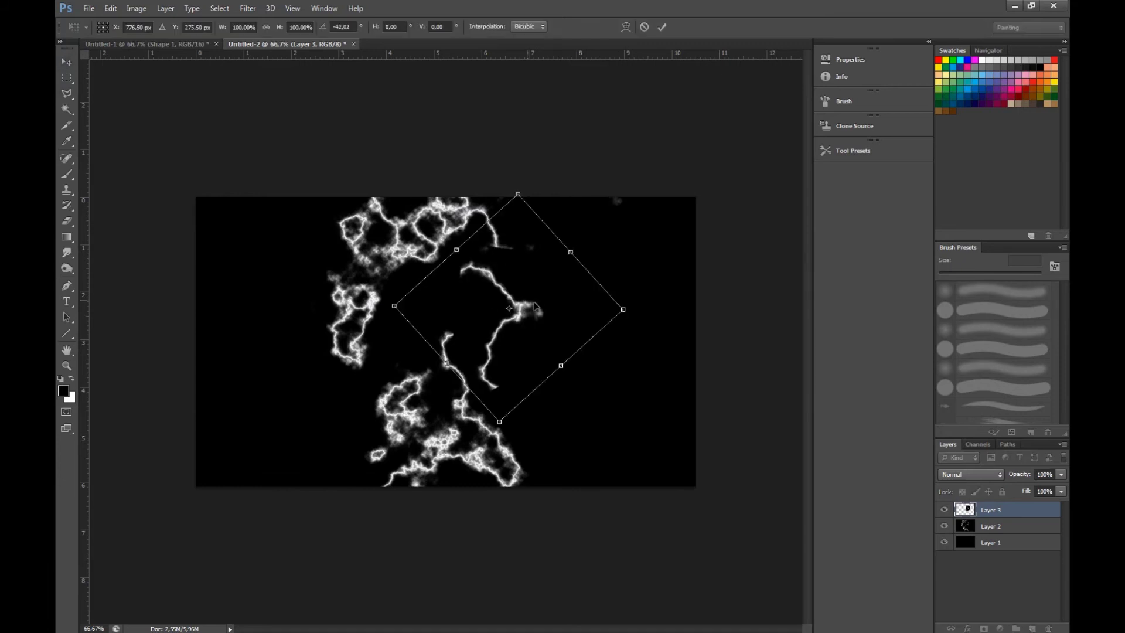
drag(515, 307, 577, 302)
click(961, 473)
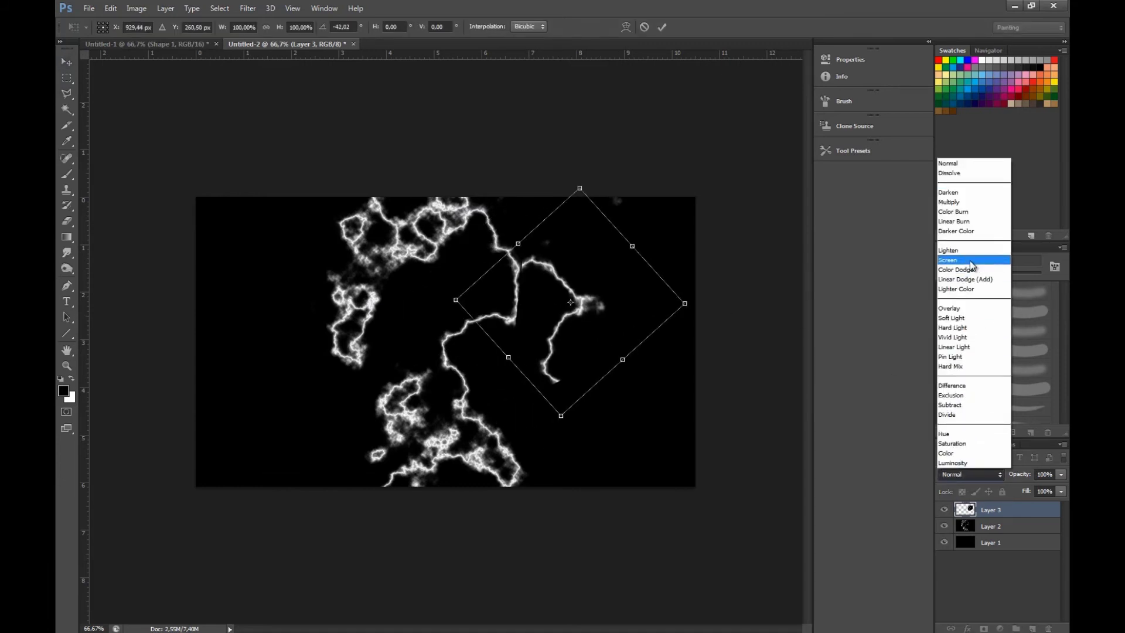
click(961, 264)
drag(604, 304, 598, 309)
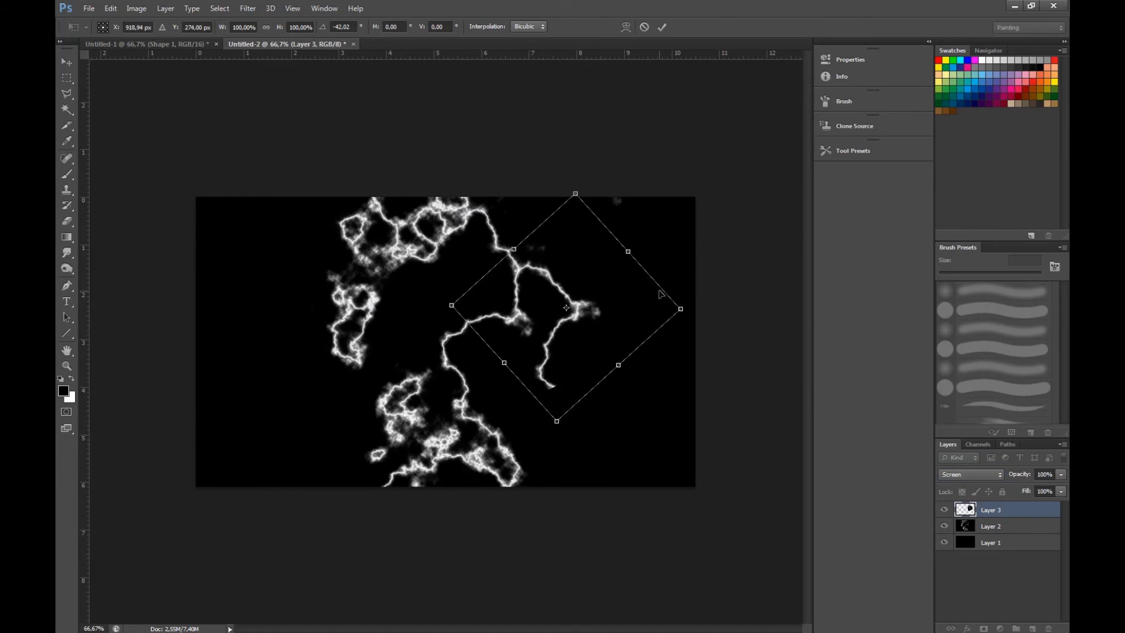
click(661, 27)
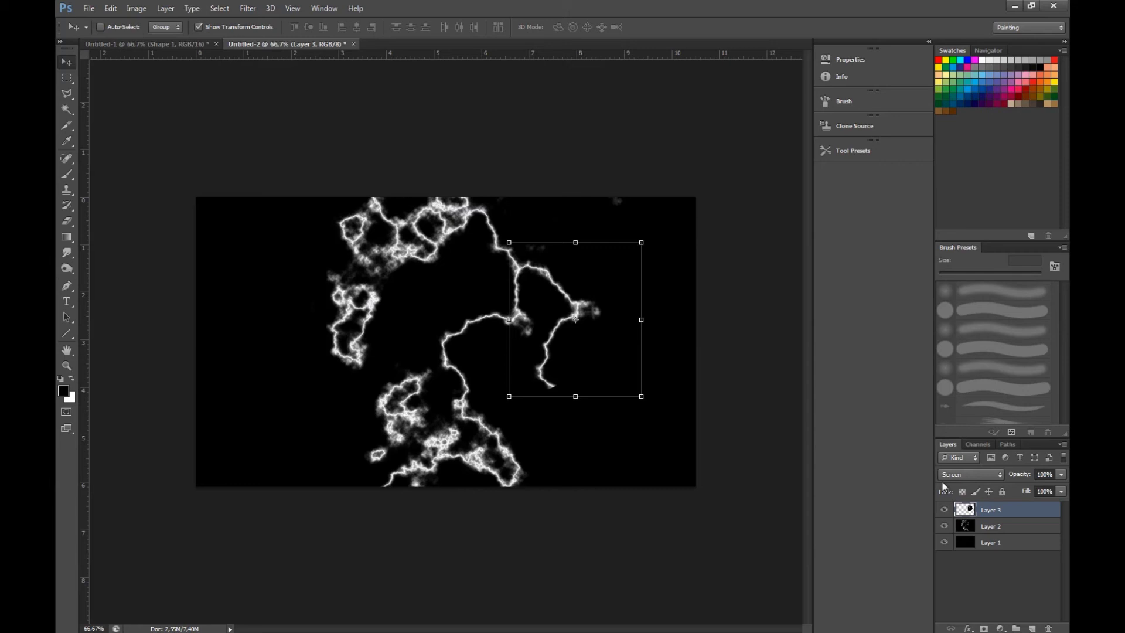
Hide Layer 3 and colorize Layer 2's lightning pale blue with Hue/Saturation at hue 224, saturation 25.
click(990, 527)
click(945, 511)
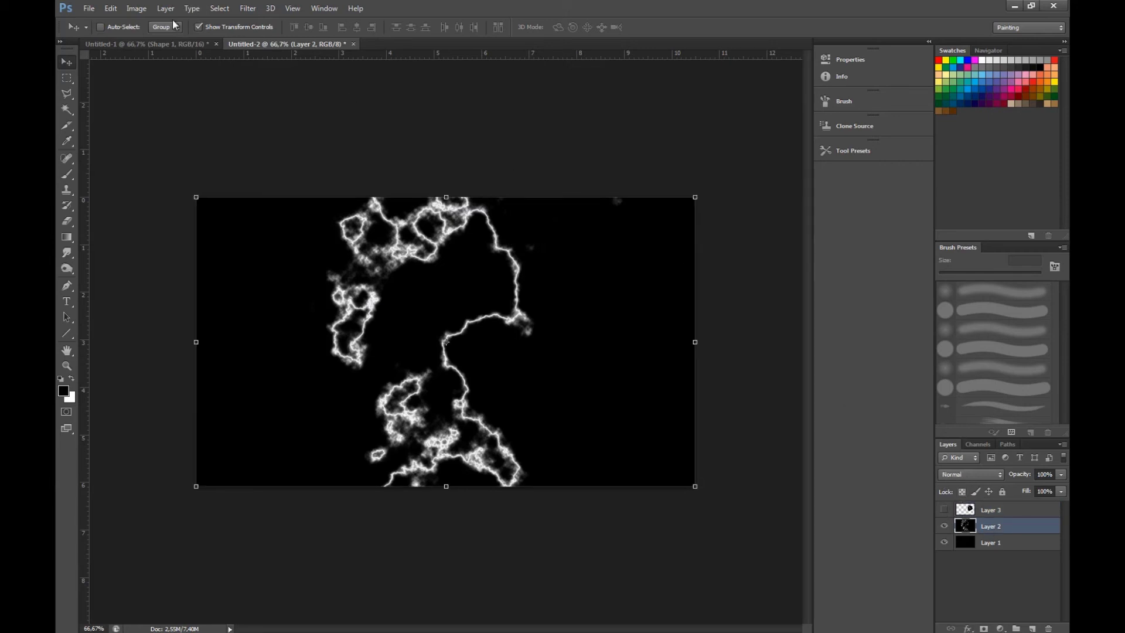
click(110, 8)
mouse_move(137, 8)
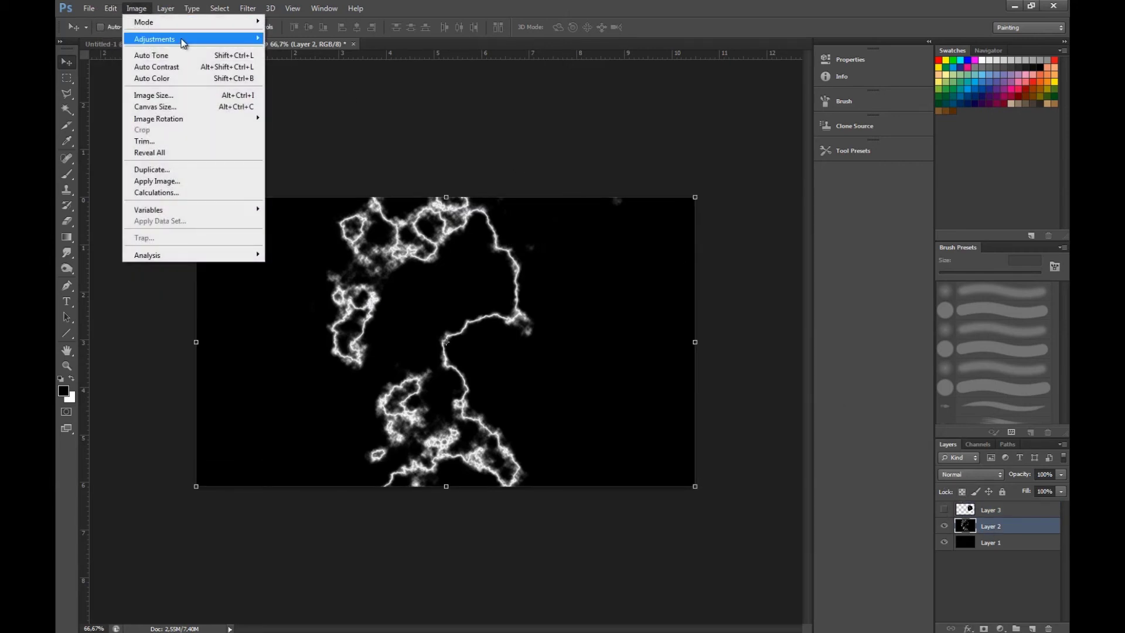
mouse_move(183, 41)
click(360, 100)
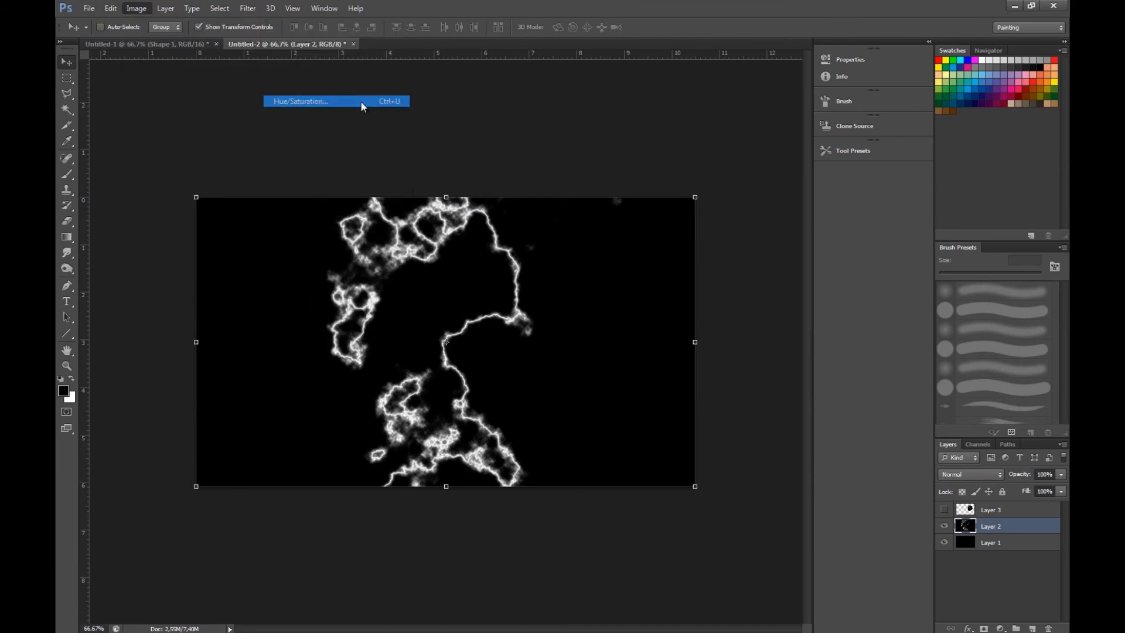
click(889, 340)
drag(706, 271, 780, 275)
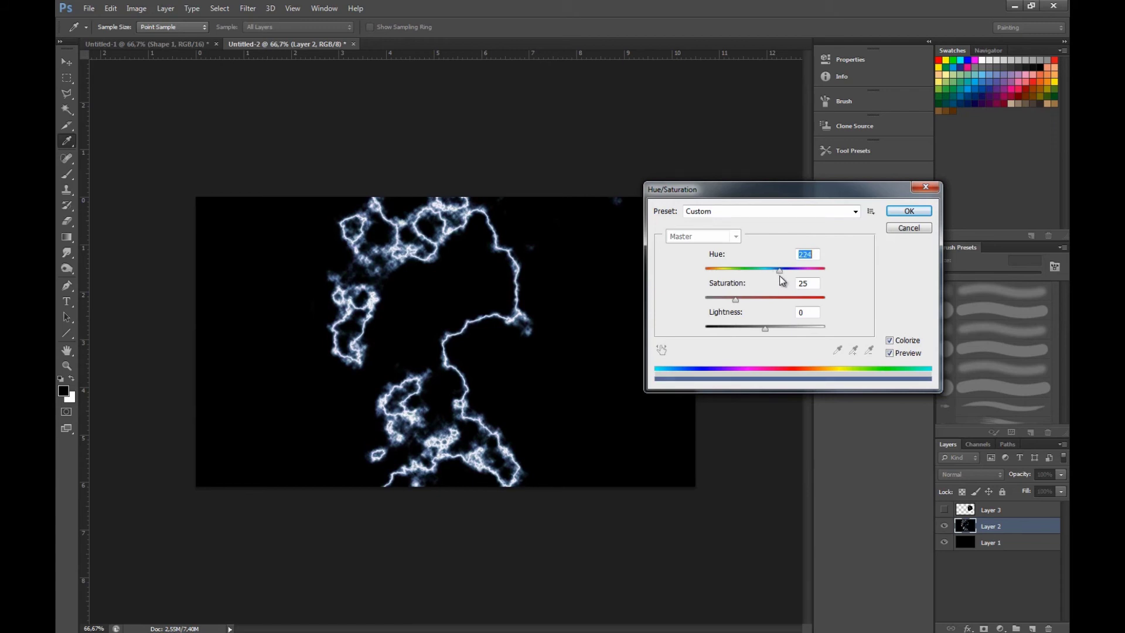
click(909, 211)
Delete both lightning layers, Layer 2 and Layer 3.
key(v)
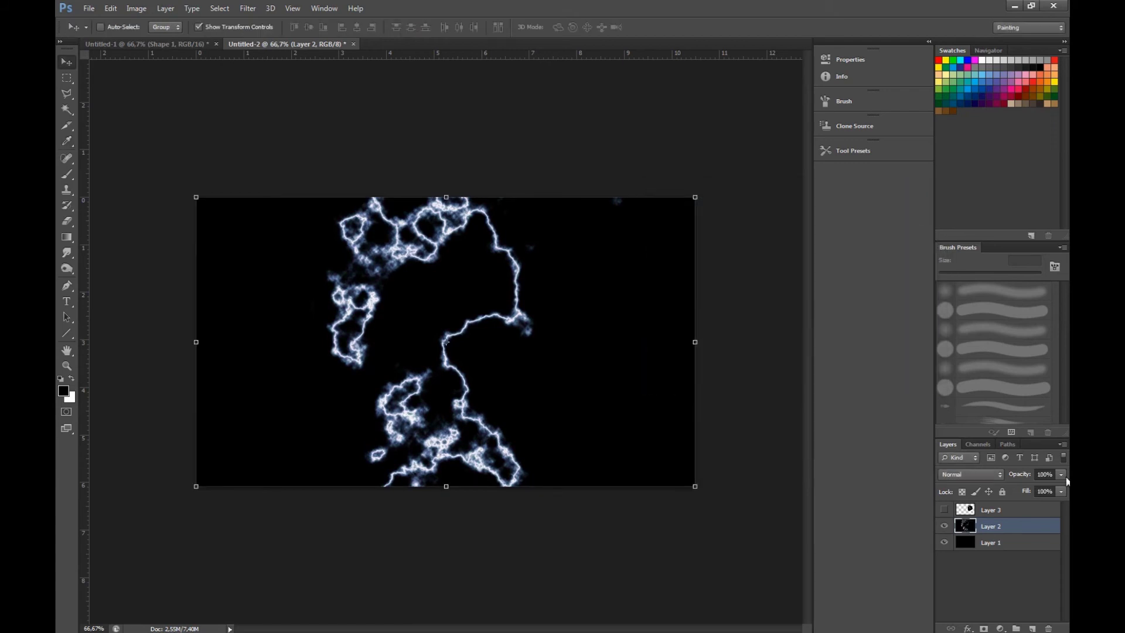
shift+click(999, 511)
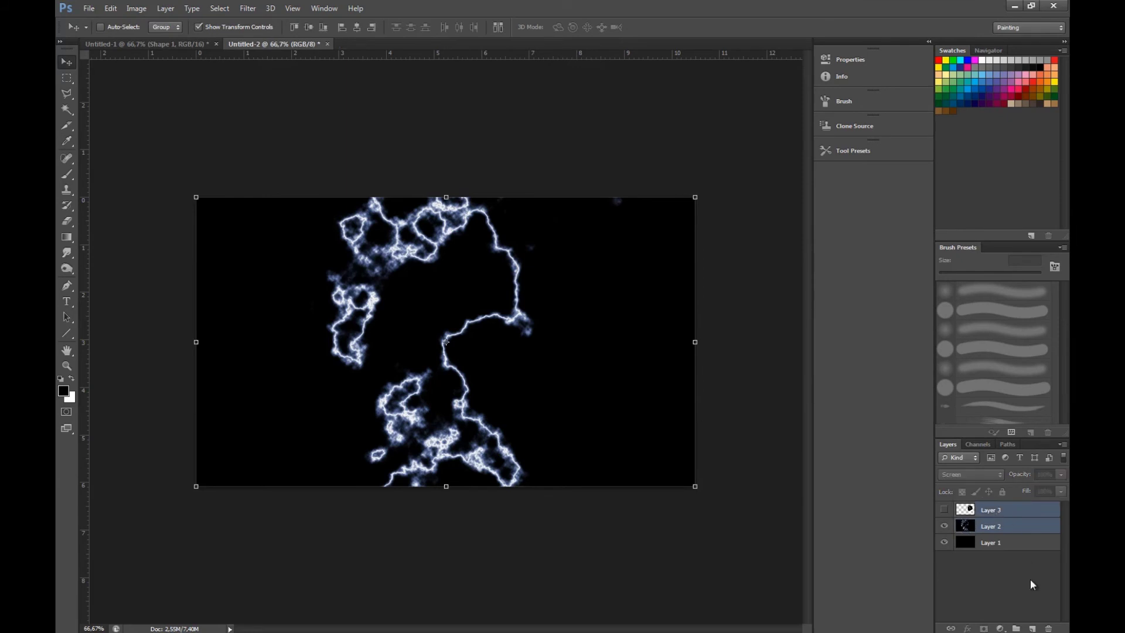
click(1047, 628)
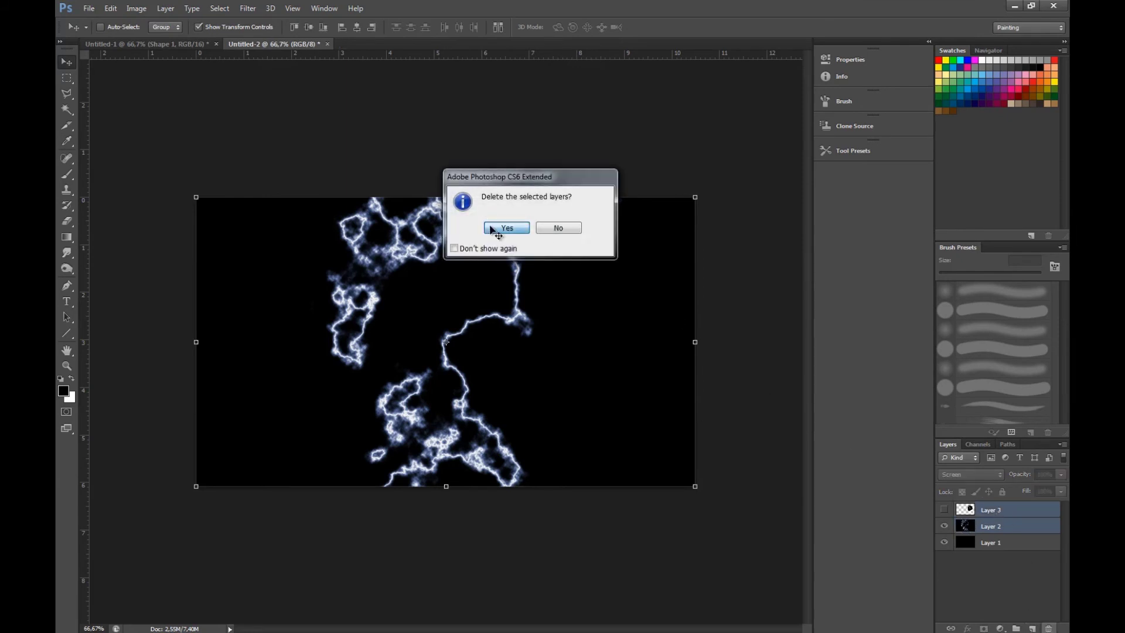
click(501, 227)
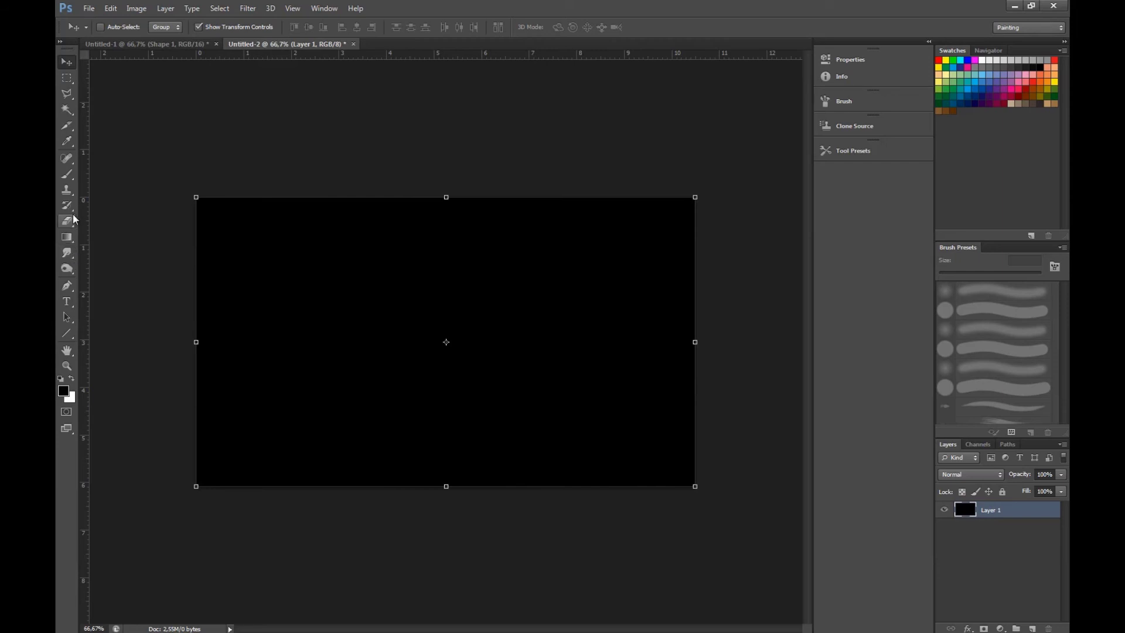
Paint two soft white blobs at the lower left and lower right of the black background.
click(67, 176)
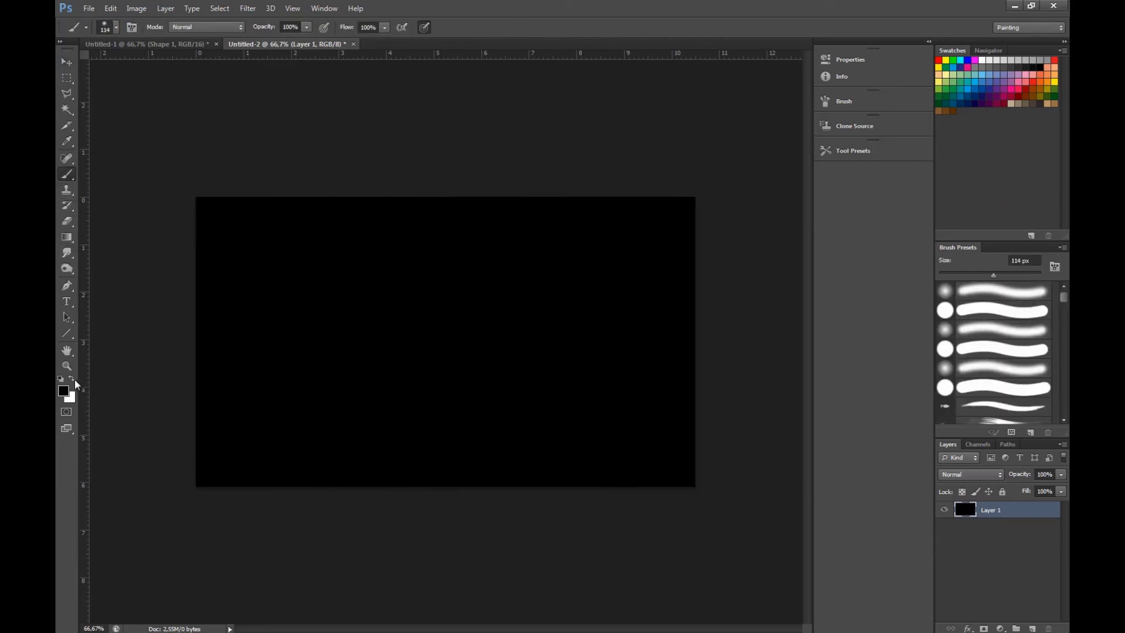
drag(281, 423, 264, 435)
mouse_move(608, 424)
mouse_down()
mouse_move(627, 421)
mouse_move(614, 431)
mouse_up()
Soften the white blobs with a 72.1 px Gaussian Blur.
click(253, 12)
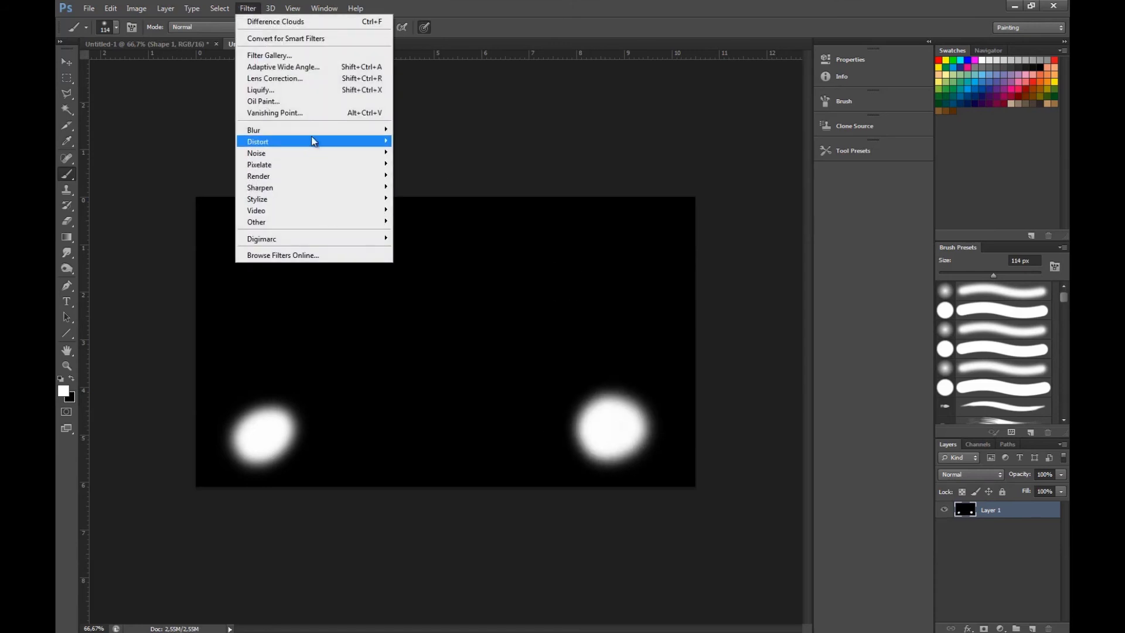
mouse_move(313, 131)
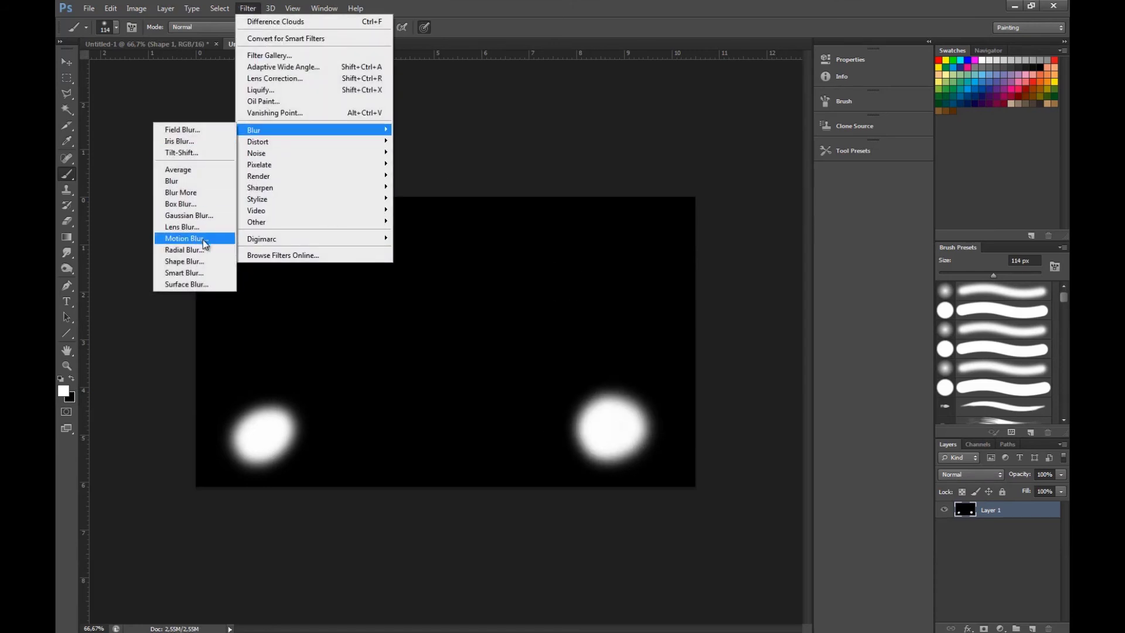
click(205, 215)
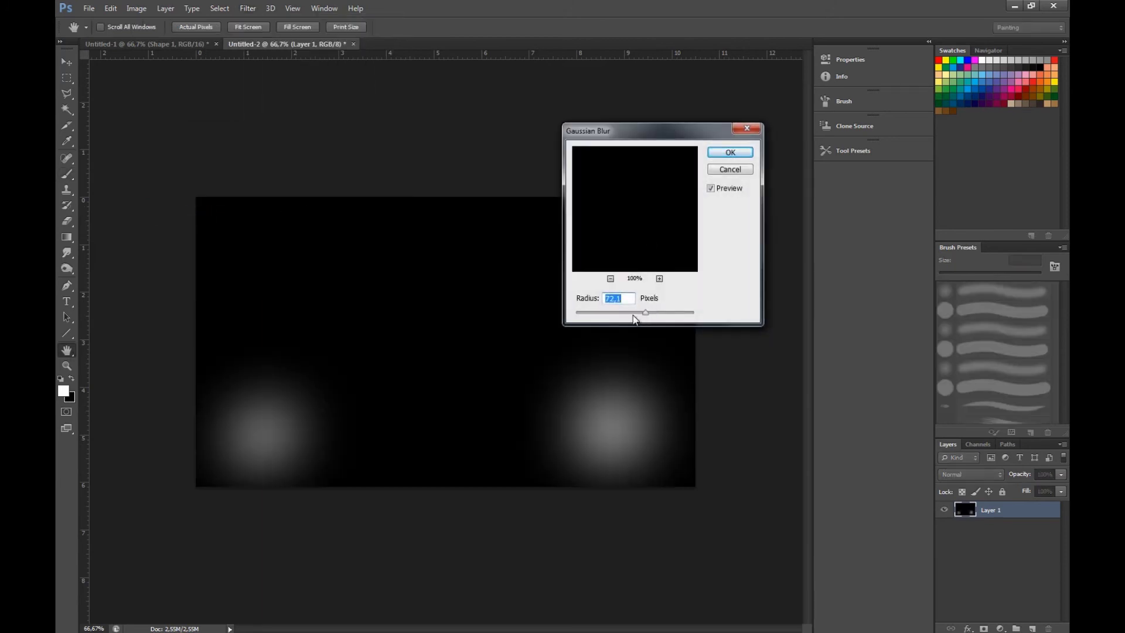
click(733, 151)
click(246, 10)
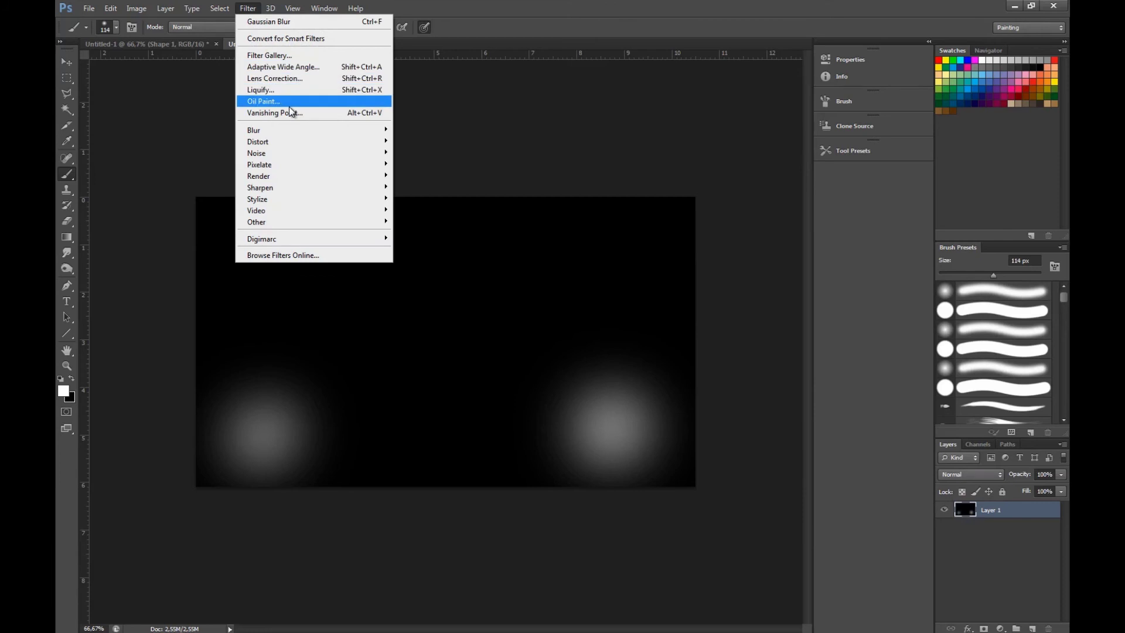
In Liquify, pull the right glow up-left into a streak with a thin tail and two hooks.
click(290, 88)
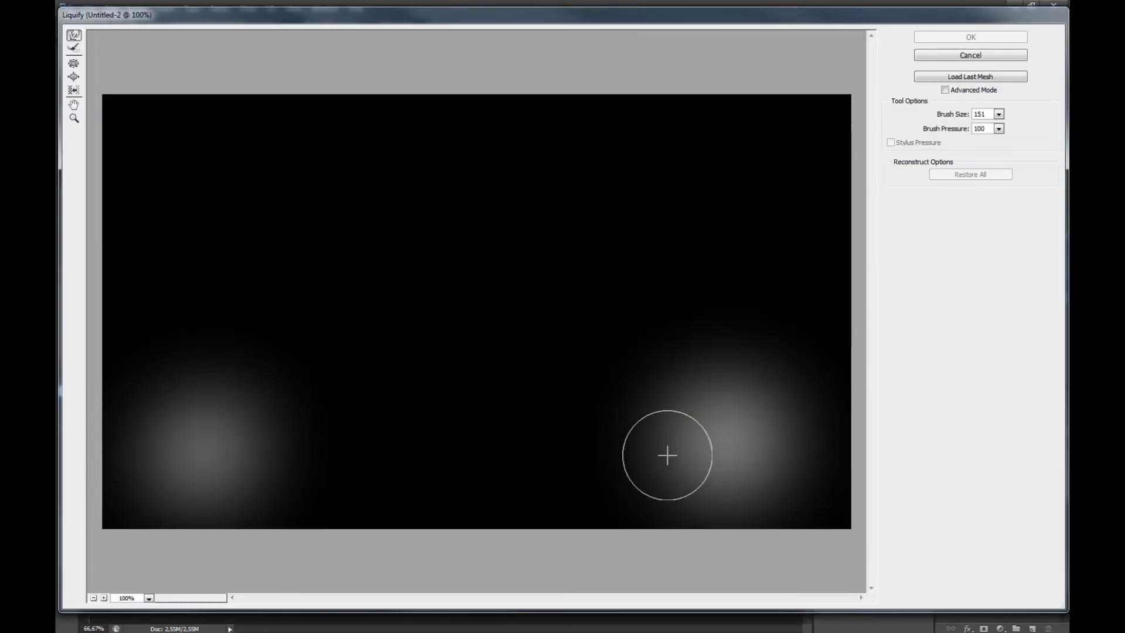
mouse_move(665, 455)
mouse_down()
mouse_move(414, 342)
mouse_move(452, 352)
mouse_up()
mouse_move(696, 438)
mouse_down()
mouse_move(529, 331)
mouse_move(510, 329)
mouse_move(535, 349)
mouse_move(449, 308)
mouse_move(462, 211)
mouse_up()
mouse_move(572, 266)
mouse_down()
mouse_move(477, 261)
mouse_move(459, 166)
mouse_move(497, 138)
mouse_up()
mouse_move(671, 327)
mouse_down()
mouse_move(542, 329)
mouse_move(587, 361)
mouse_move(575, 307)
mouse_move(468, 317)
mouse_move(464, 256)
mouse_up()
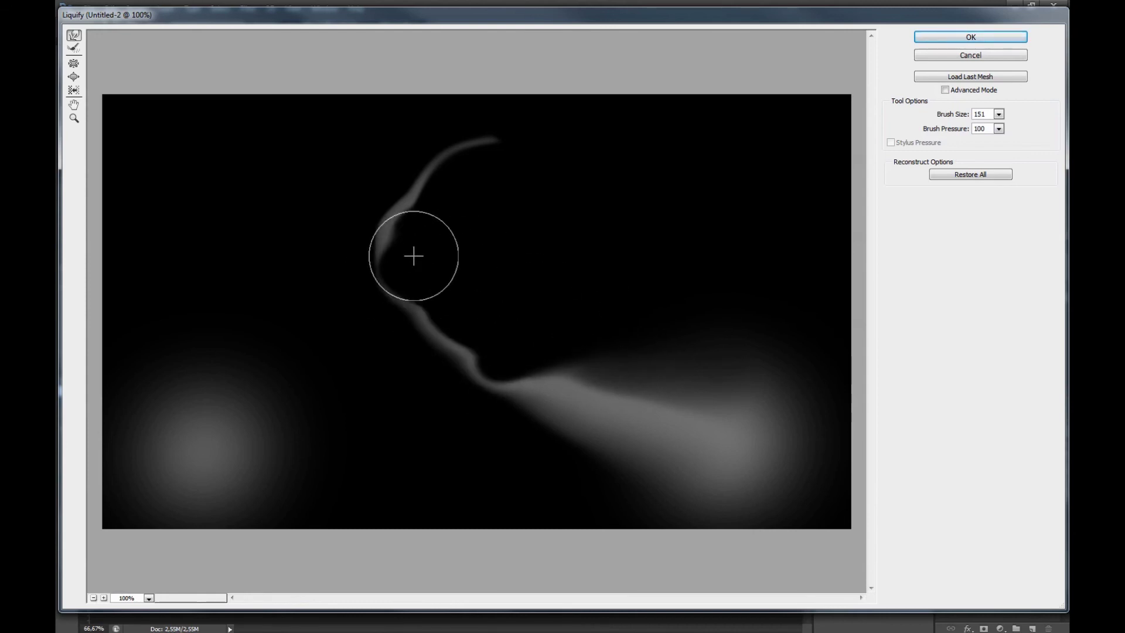
drag(687, 369, 486, 291)
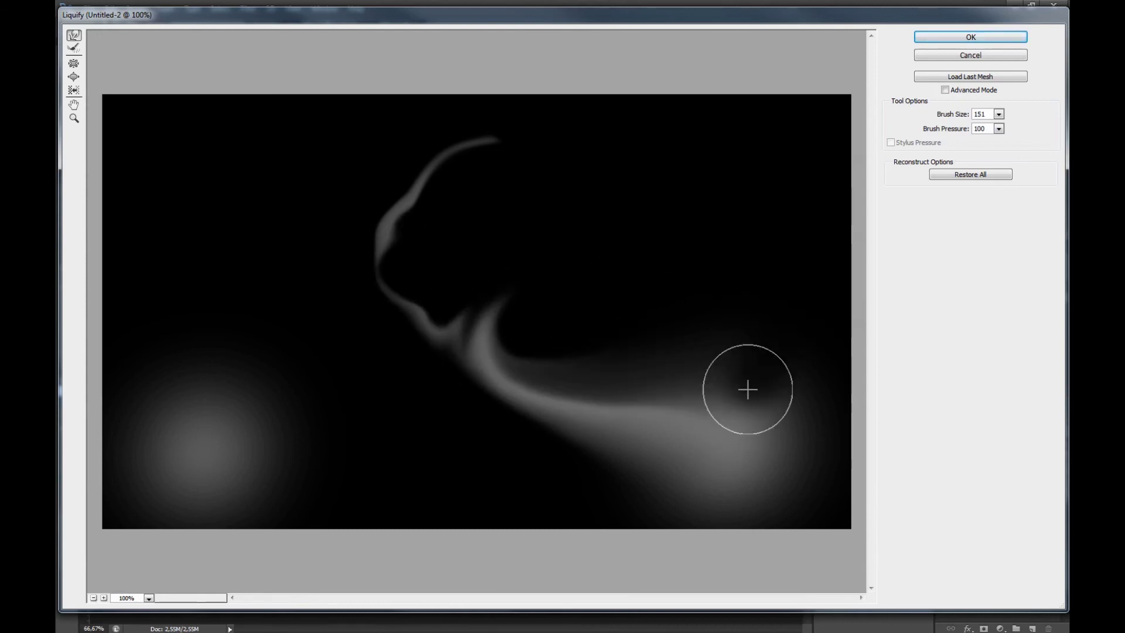
Raise the right streak's end into a faint wisp and push a curling wisp from the left glow.
drag(700, 407, 710, 304)
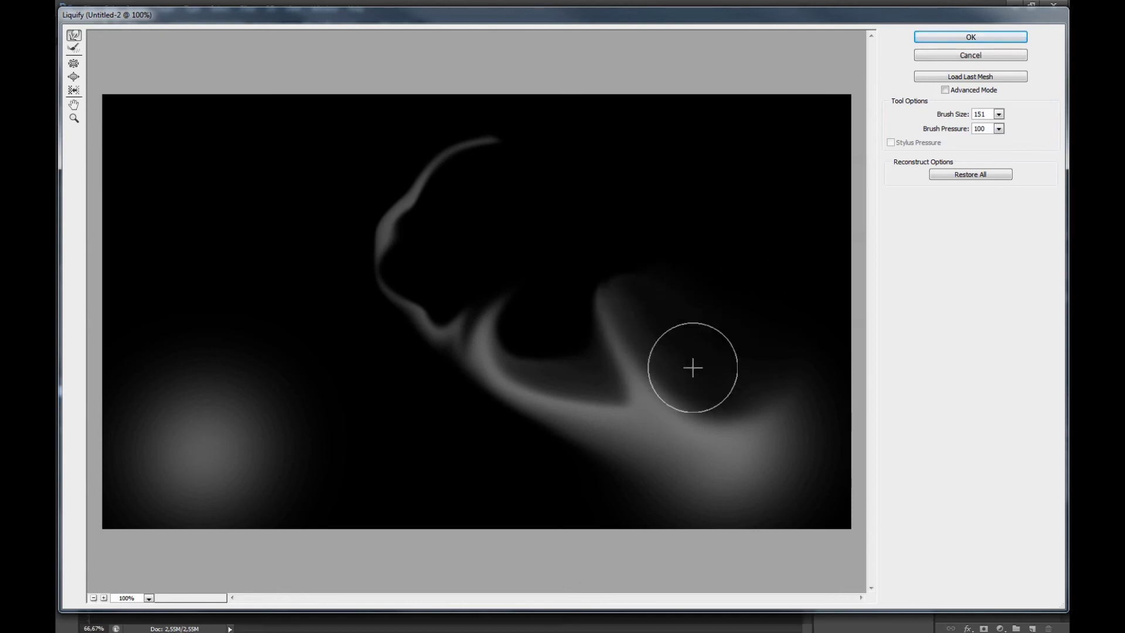
drag(662, 284, 706, 208)
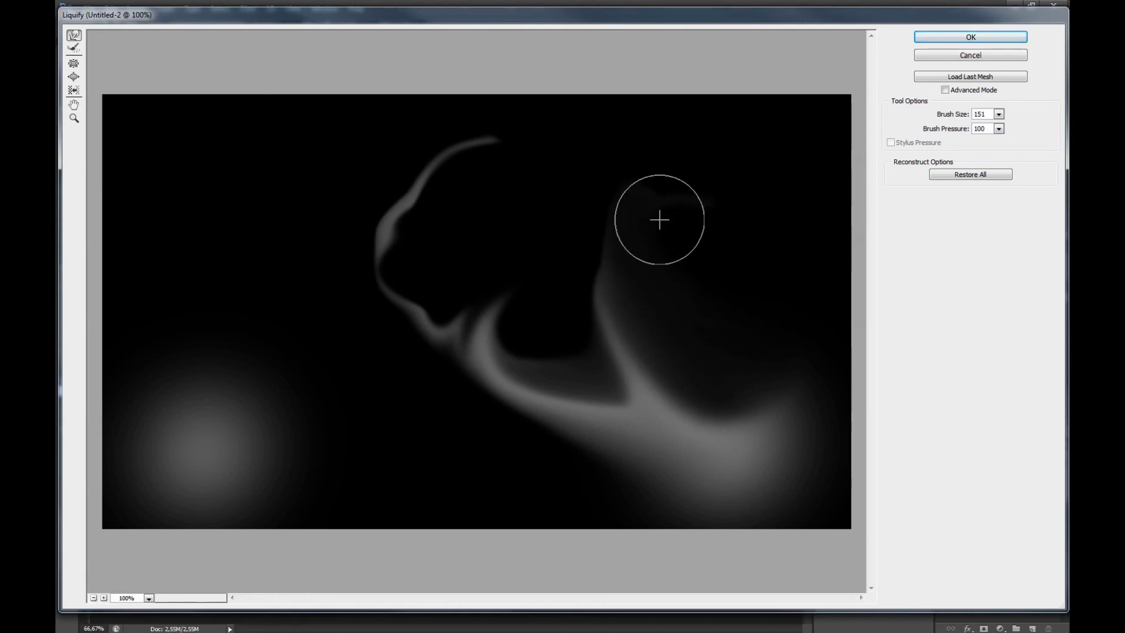
mouse_move(743, 258)
mouse_down()
mouse_move(613, 216)
mouse_move(659, 255)
mouse_move(633, 178)
mouse_move(763, 221)
mouse_up()
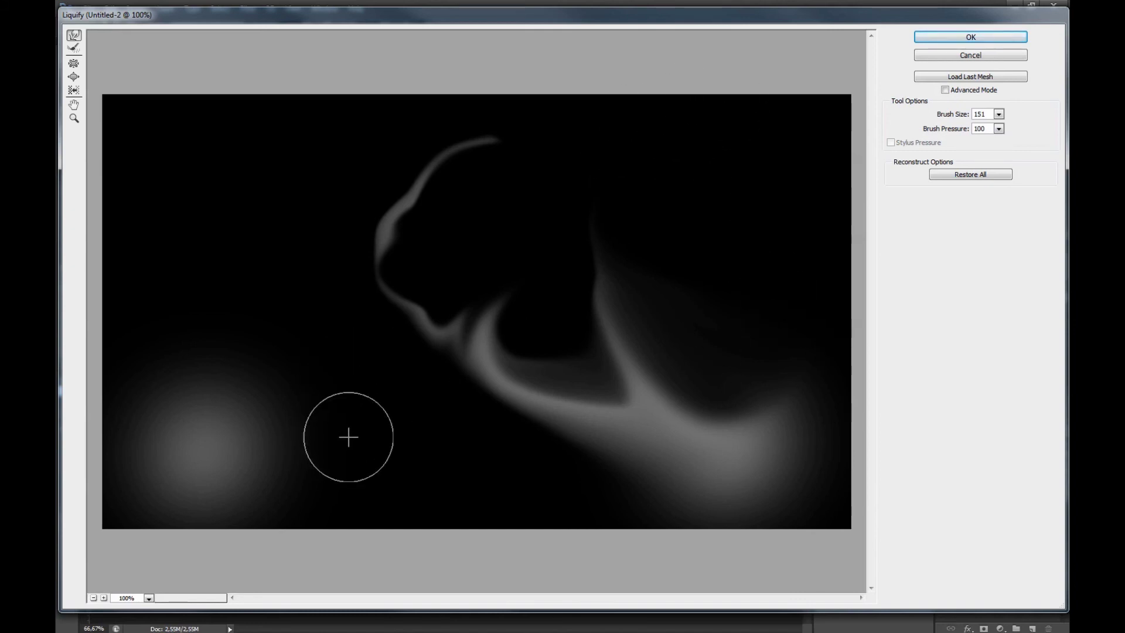
drag(311, 437, 344, 301)
mouse_move(258, 384)
mouse_down()
mouse_move(319, 301)
mouse_move(321, 205)
mouse_move(275, 243)
mouse_move(300, 430)
mouse_move(301, 360)
mouse_move(268, 349)
mouse_move(281, 412)
mouse_move(347, 421)
mouse_move(285, 417)
mouse_move(308, 434)
mouse_move(296, 440)
mouse_move(344, 445)
mouse_move(297, 472)
mouse_move(291, 422)
mouse_move(168, 440)
mouse_move(346, 466)
mouse_move(246, 431)
mouse_move(329, 464)
mouse_move(294, 449)
mouse_move(205, 473)
mouse_move(174, 392)
mouse_move(125, 389)
mouse_move(141, 364)
mouse_move(209, 354)
mouse_move(176, 298)
mouse_up()
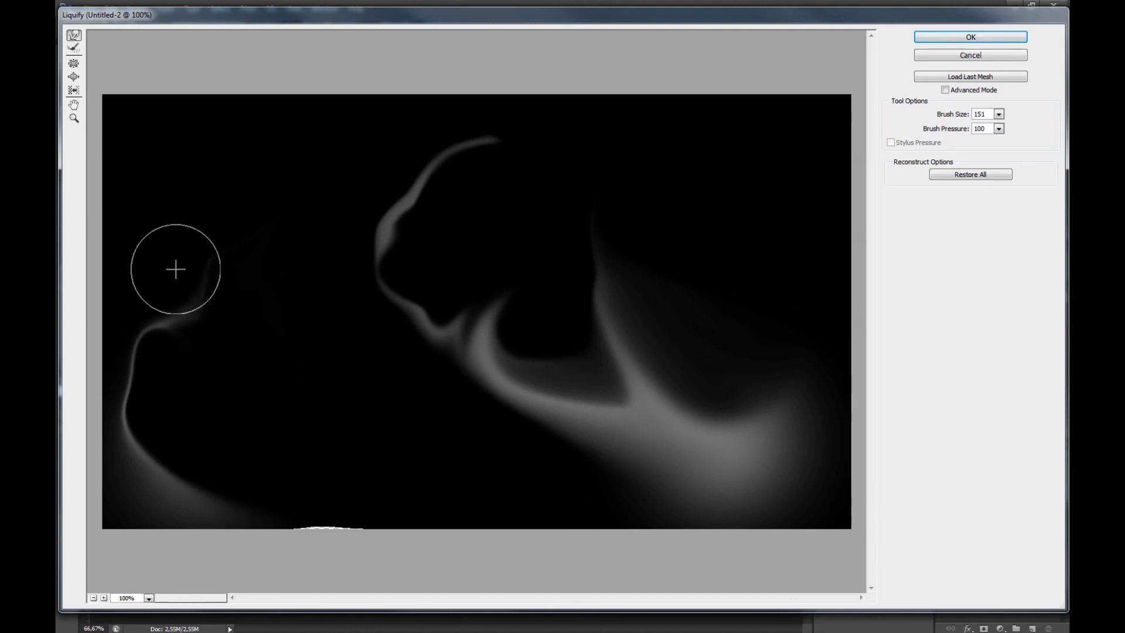
Sharpen the left glow's edge and pull several upward smoky tongues from the right glow.
mouse_move(238, 469)
mouse_down()
mouse_move(293, 513)
mouse_move(195, 489)
mouse_move(117, 501)
mouse_move(393, 426)
mouse_move(223, 456)
mouse_move(309, 409)
mouse_move(250, 441)
mouse_move(265, 380)
mouse_move(195, 462)
mouse_move(70, 501)
mouse_move(333, 384)
mouse_move(278, 428)
mouse_move(468, 410)
mouse_move(414, 453)
mouse_move(335, 433)
mouse_move(417, 484)
mouse_move(420, 438)
mouse_move(412, 450)
mouse_move(478, 448)
mouse_move(409, 441)
mouse_move(399, 423)
mouse_move(420, 408)
mouse_move(381, 410)
mouse_move(441, 377)
mouse_move(450, 421)
mouse_move(408, 438)
mouse_move(408, 389)
mouse_move(396, 400)
mouse_move(433, 403)
mouse_move(416, 384)
mouse_move(443, 423)
mouse_move(369, 428)
mouse_move(354, 384)
mouse_move(380, 381)
mouse_move(369, 357)
mouse_up()
mouse_move(602, 397)
mouse_down()
mouse_move(581, 318)
mouse_move(515, 300)
mouse_move(540, 346)
mouse_move(469, 266)
mouse_up()
mouse_move(748, 409)
mouse_down()
mouse_move(812, 406)
mouse_move(771, 376)
mouse_move(788, 258)
mouse_move(777, 291)
mouse_move(654, 300)
mouse_move(731, 364)
mouse_move(776, 319)
mouse_move(748, 299)
mouse_up()
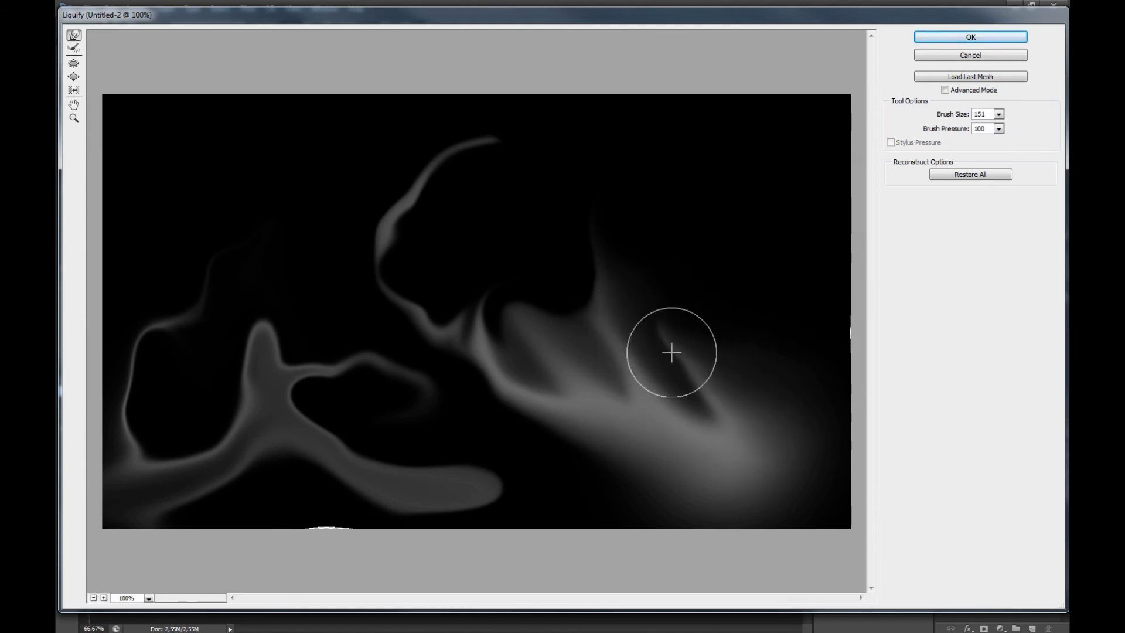
mouse_move(474, 300)
mouse_down()
mouse_move(468, 255)
mouse_move(502, 296)
mouse_move(426, 236)
mouse_move(510, 312)
mouse_move(460, 295)
mouse_move(435, 255)
mouse_move(506, 270)
mouse_move(446, 246)
mouse_move(524, 209)
mouse_move(493, 257)
mouse_move(435, 248)
mouse_up()
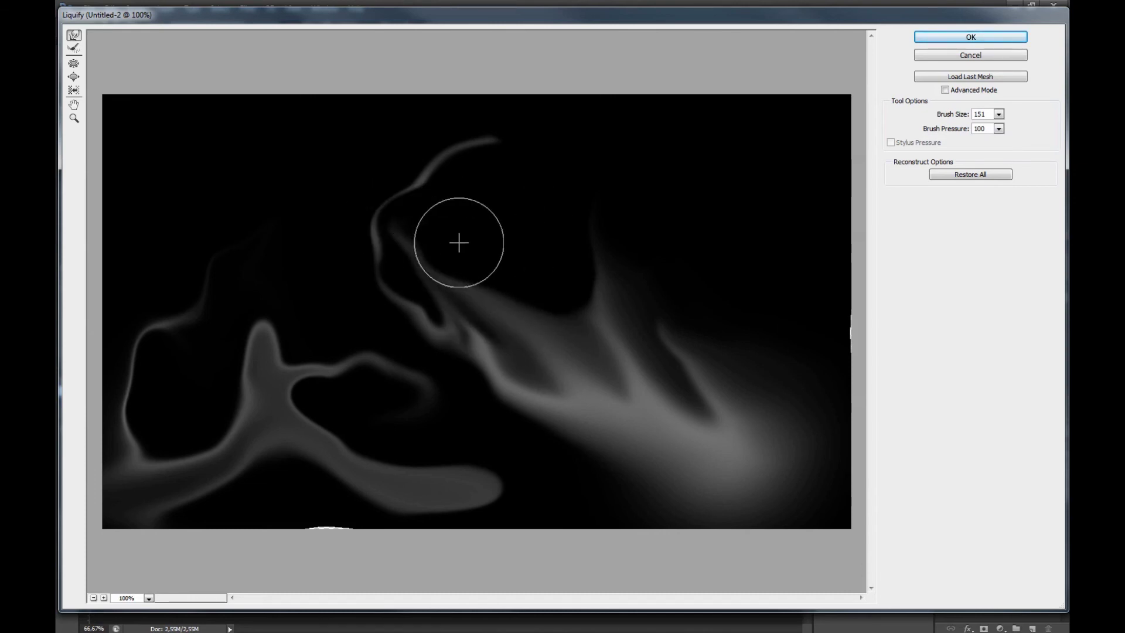
Apply the Liquify warp to Layer 1, then hide Layer 1 to show transparency.
click(959, 37)
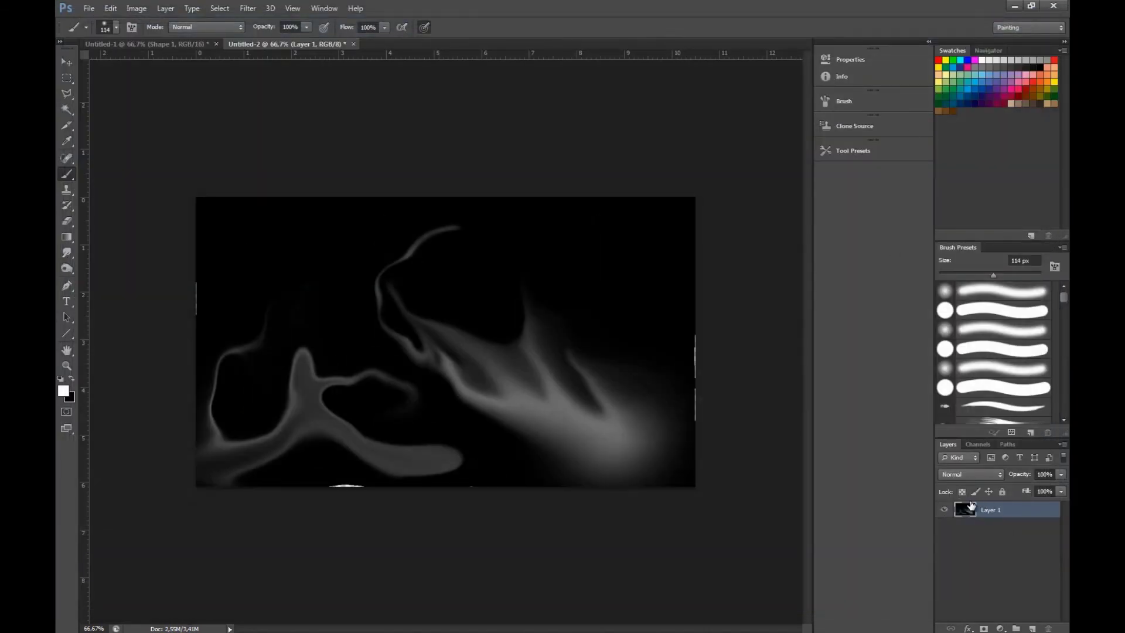
click(942, 512)
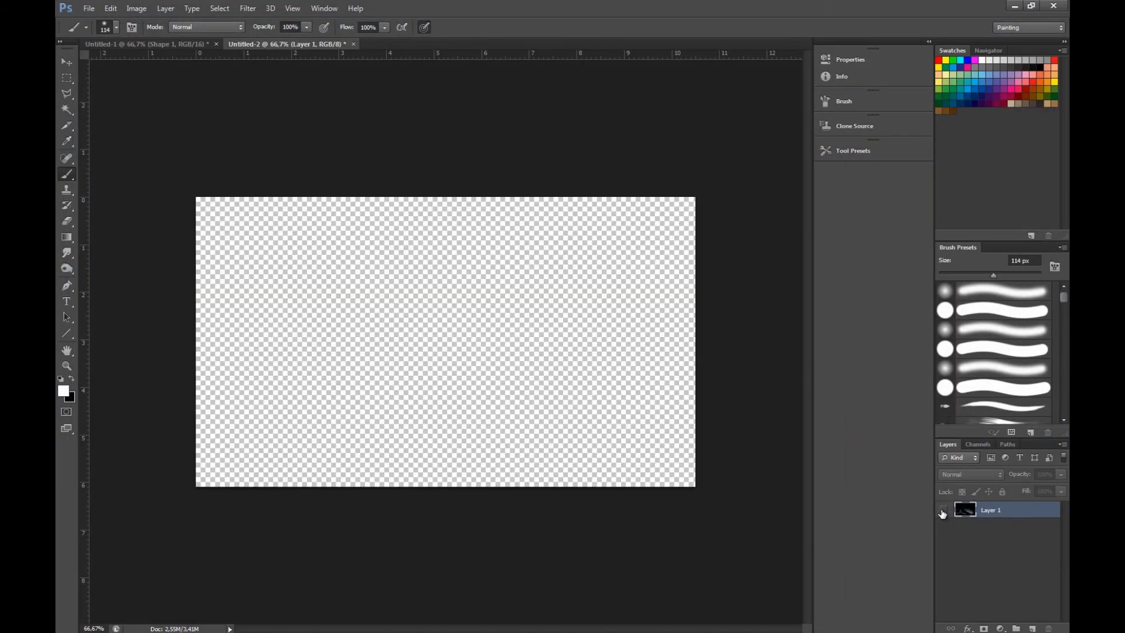